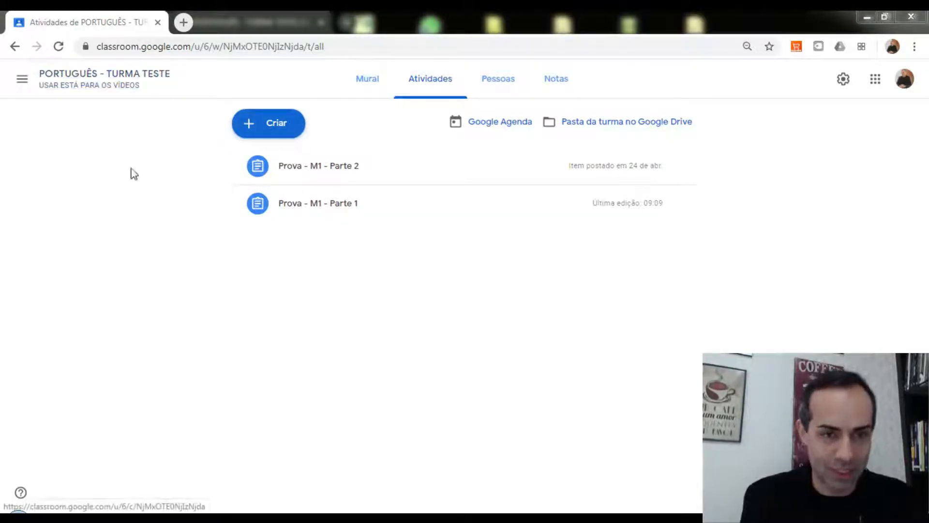
- Start a new question (Pergunta) in the Atividades of the PORTUGUÊS - TURMA TESTE class
click(370, 92)
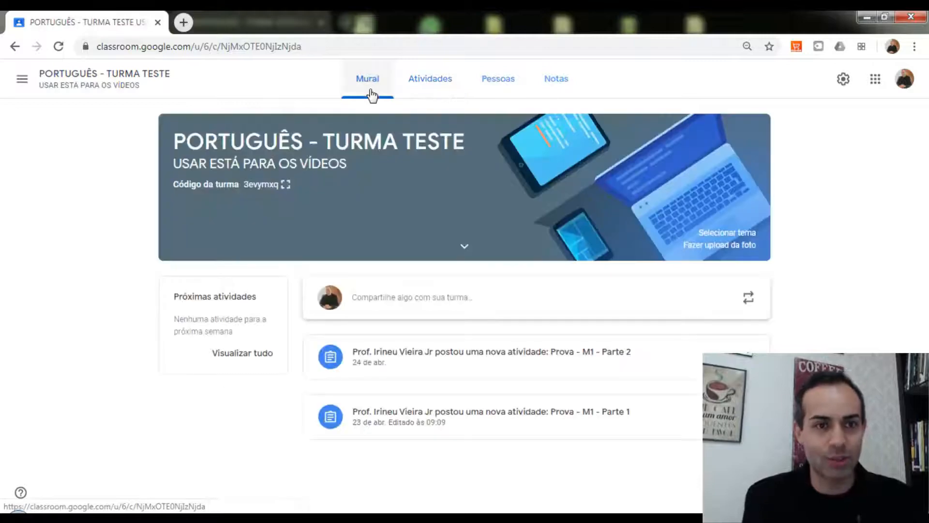
click(442, 87)
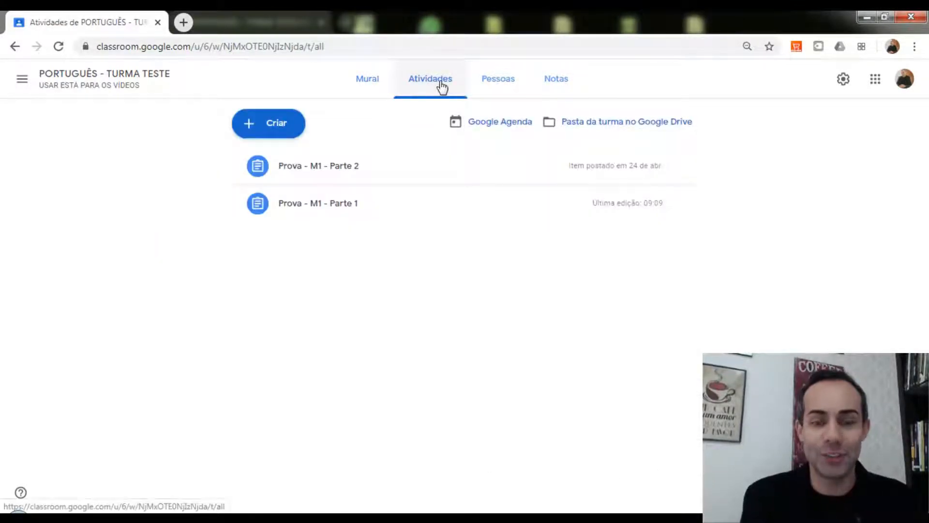
click(280, 127)
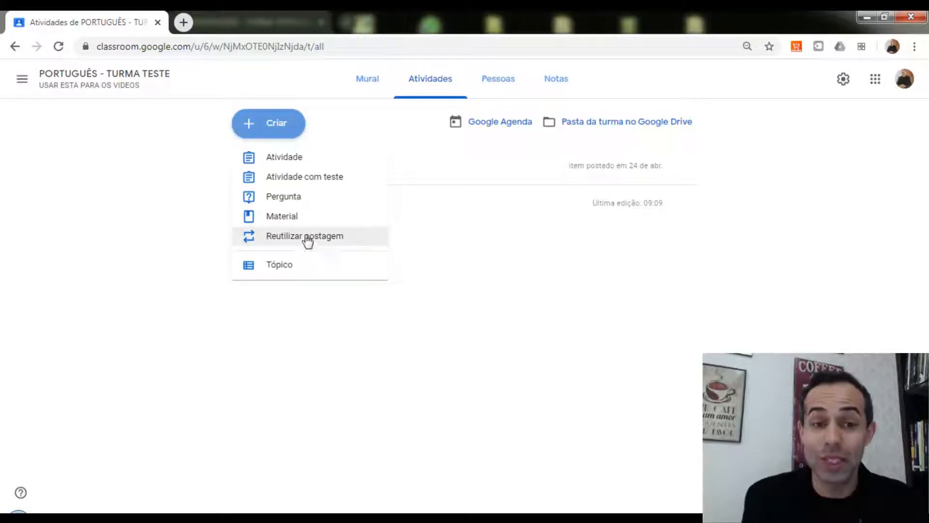
click(305, 202)
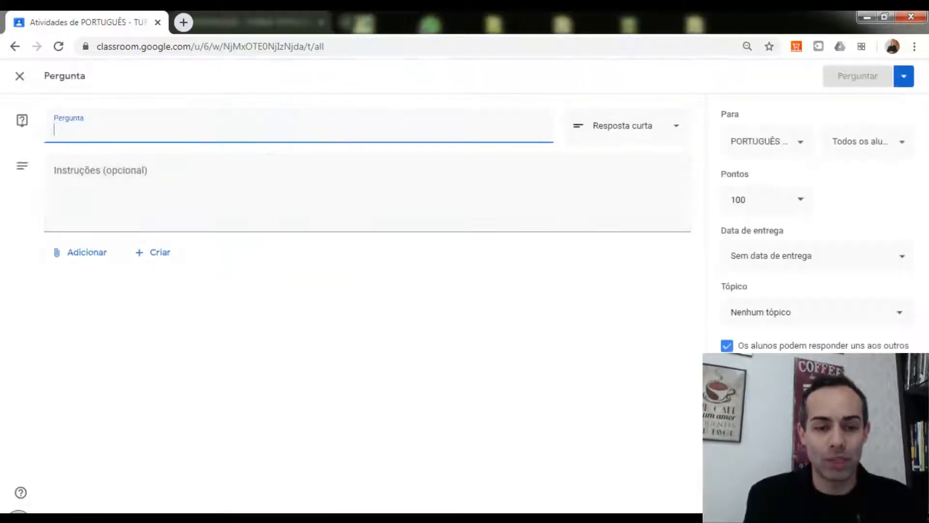
- Copy "Cite 3 segmentos possíveis para aplicar análise de dados:" from the Notepad notes and paste it as the question text in Classroom
click(368, 518)
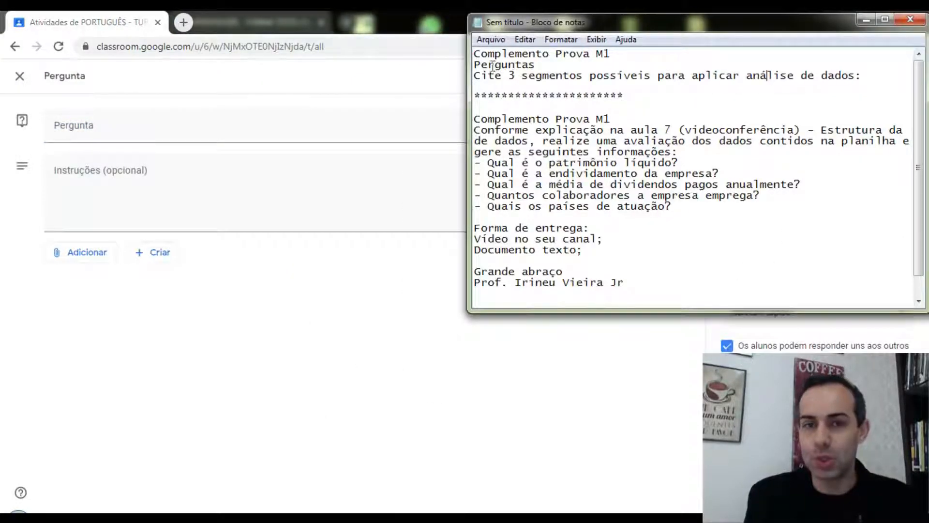
click(873, 75)
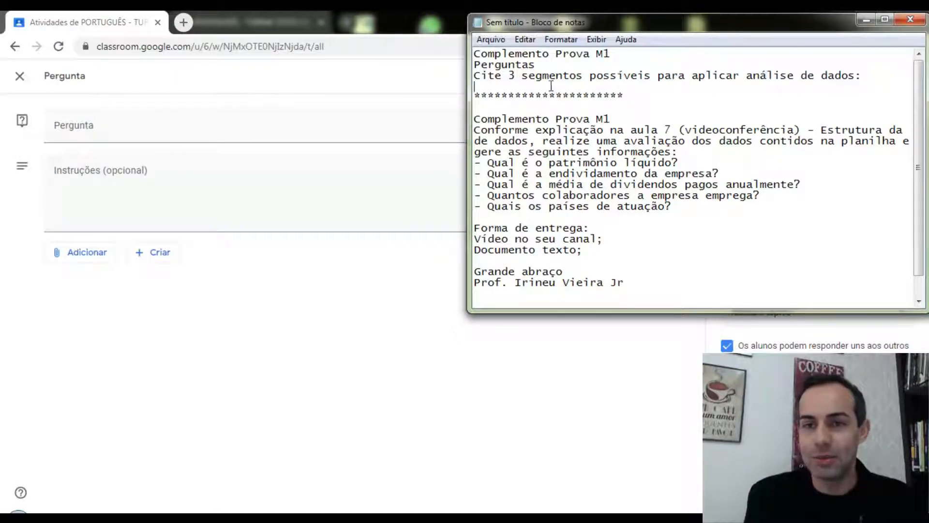
drag(872, 76, 473, 73)
key(ctrl+c)
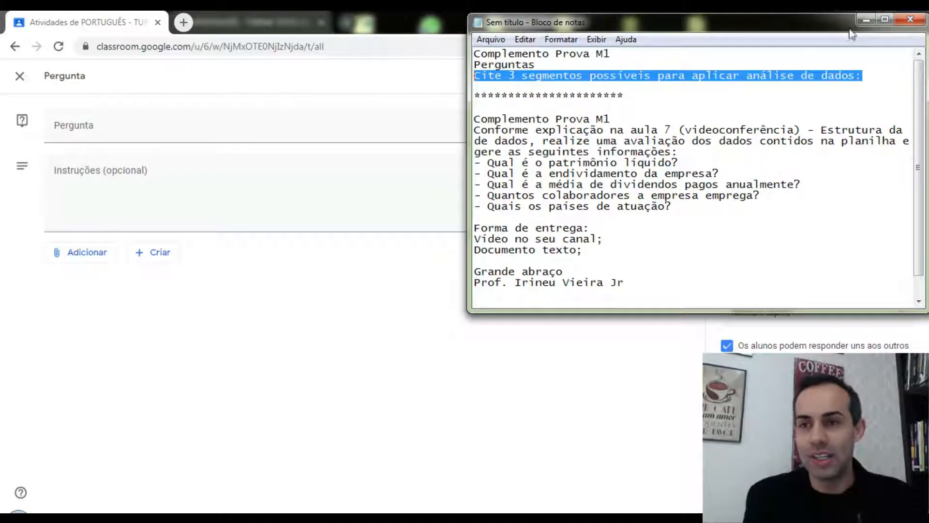
click(867, 19)
click(180, 125)
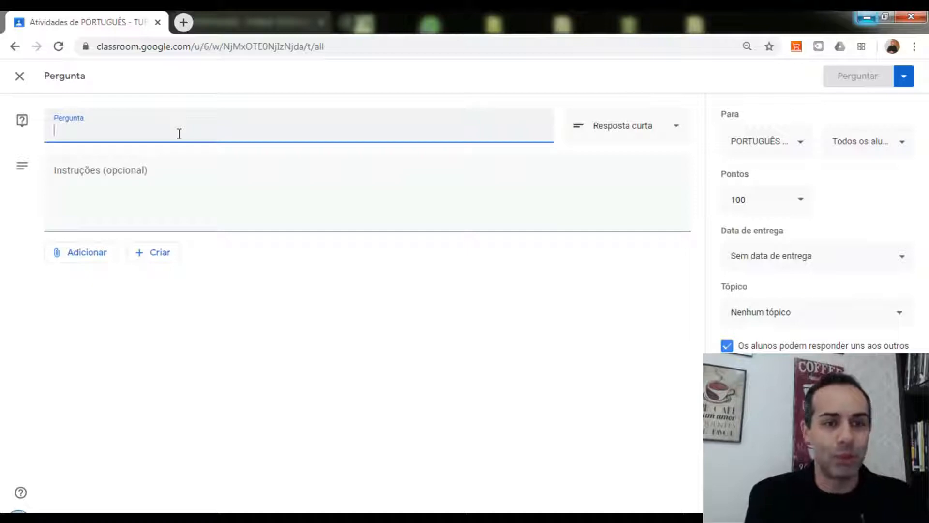
key(ctrl+v)
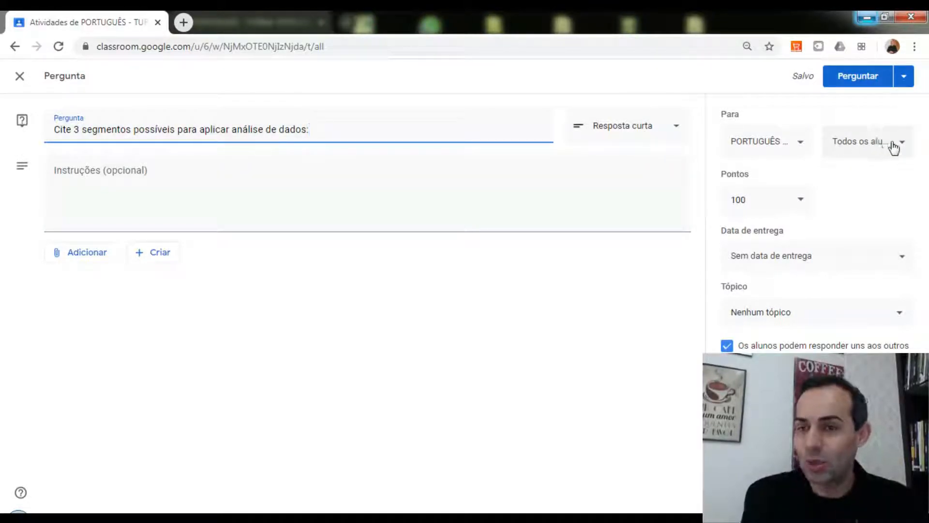
- Set the question's points to 2 and its due date to 30 April 2020 at 23:59
click(738, 199)
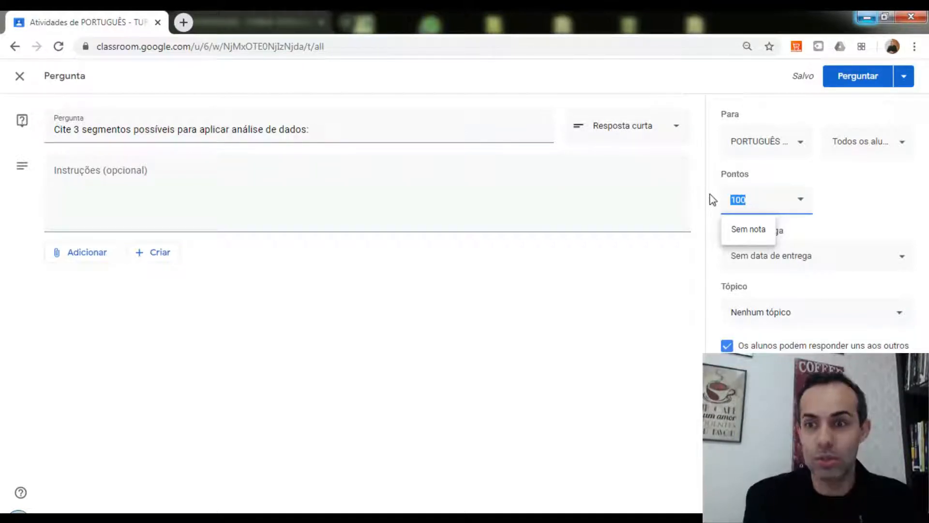
text(2)
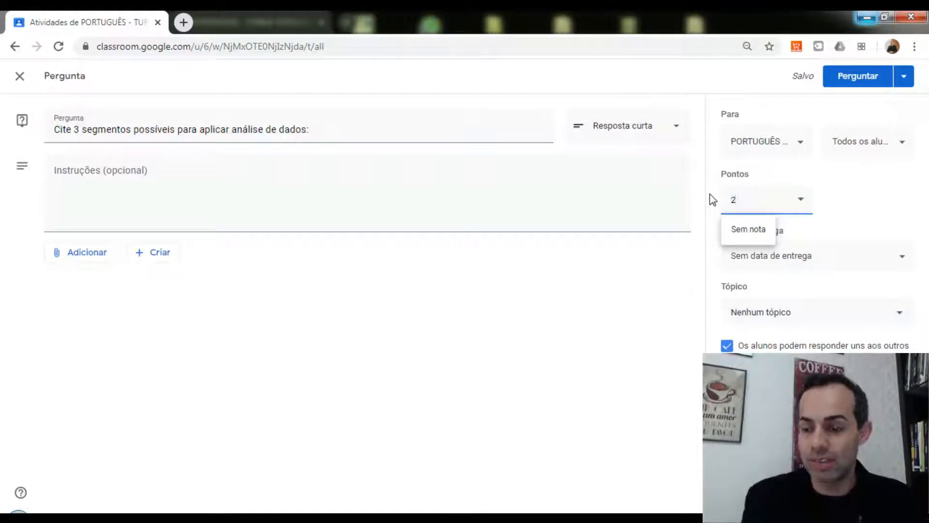
click(856, 255)
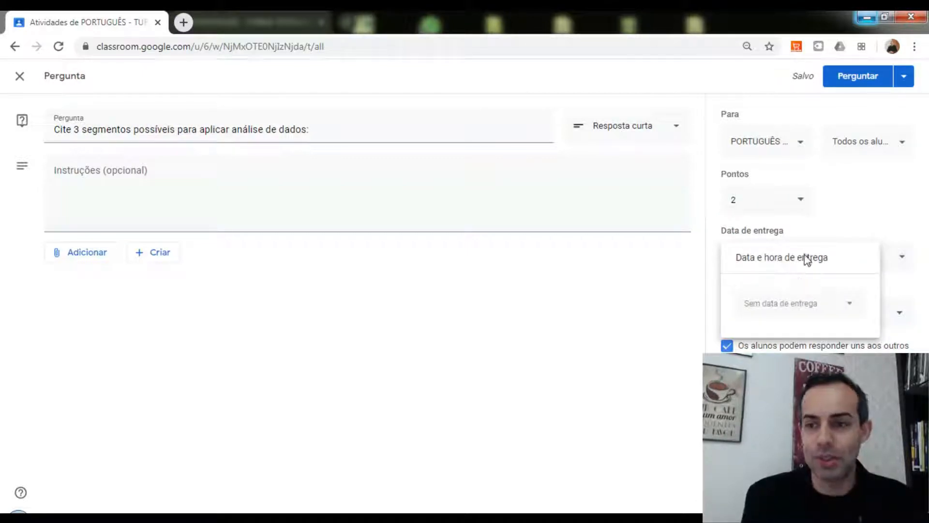
click(803, 307)
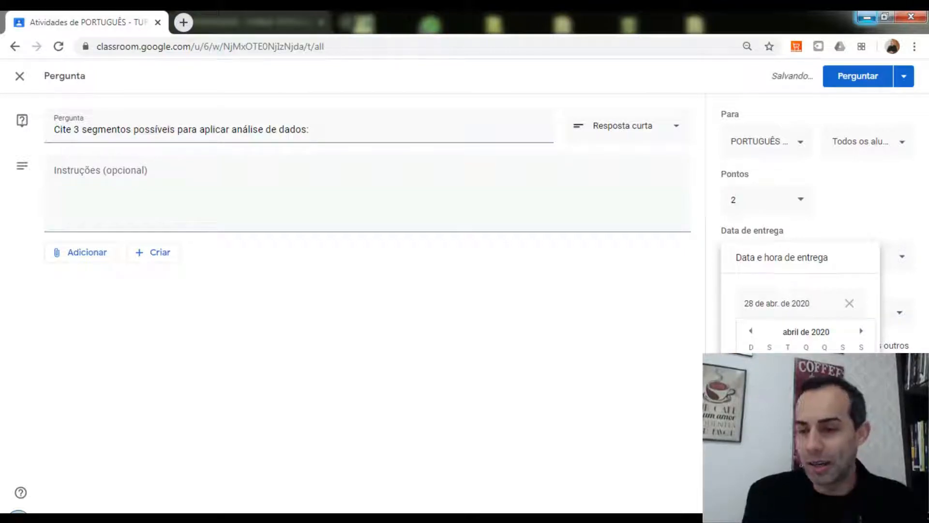
click(824, 420)
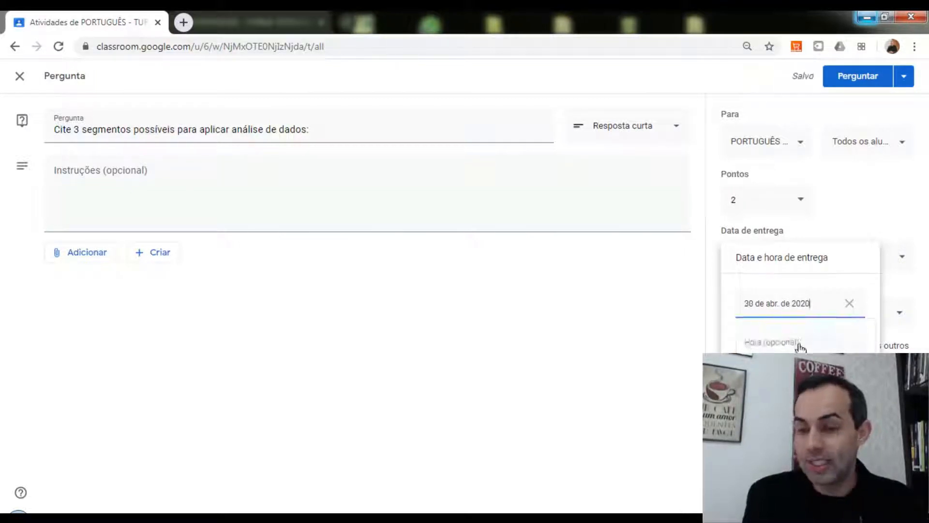
click(826, 345)
click(787, 345)
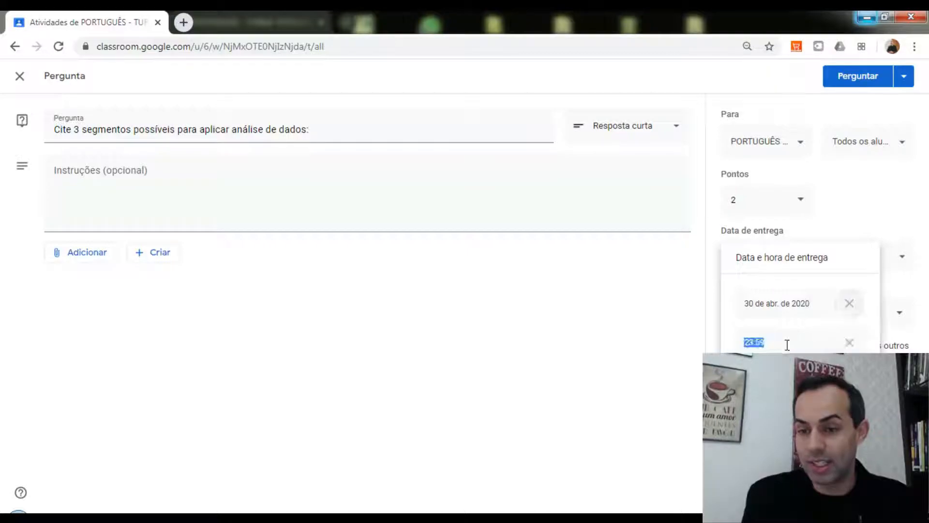
click(786, 401)
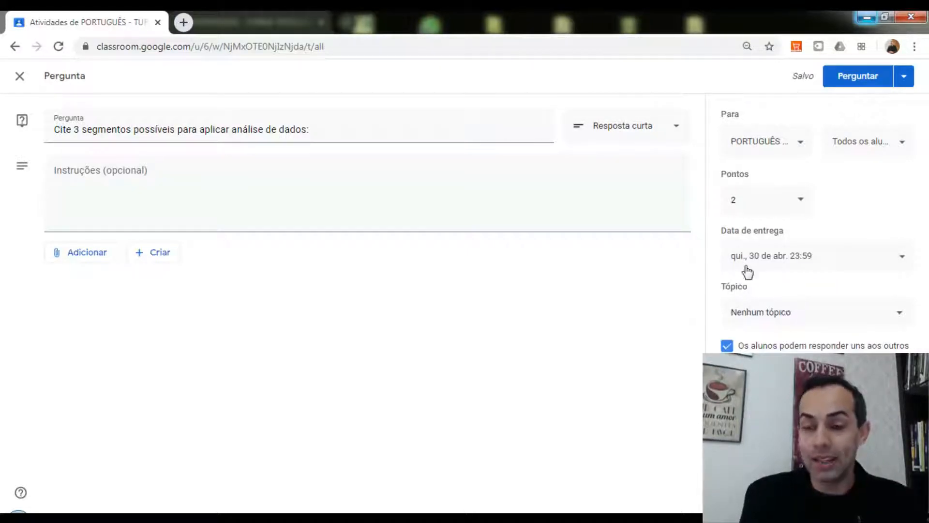
- Assign the question to a new topic named "Responda a pergunta" and post it to the class
click(758, 317)
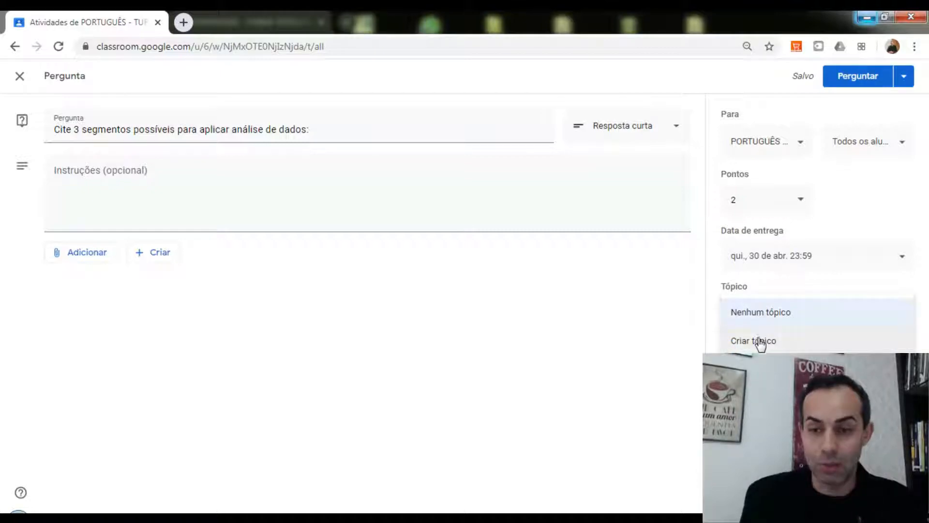
click(759, 341)
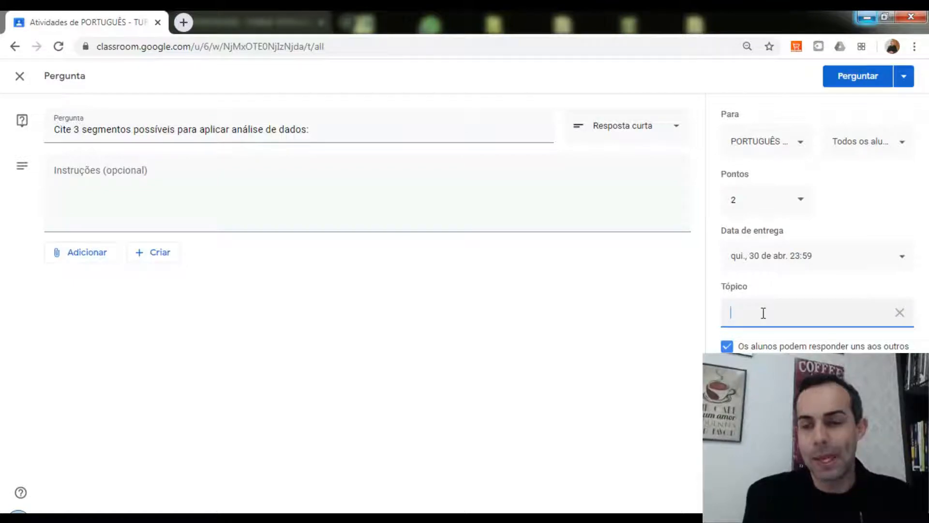
text(Respot)
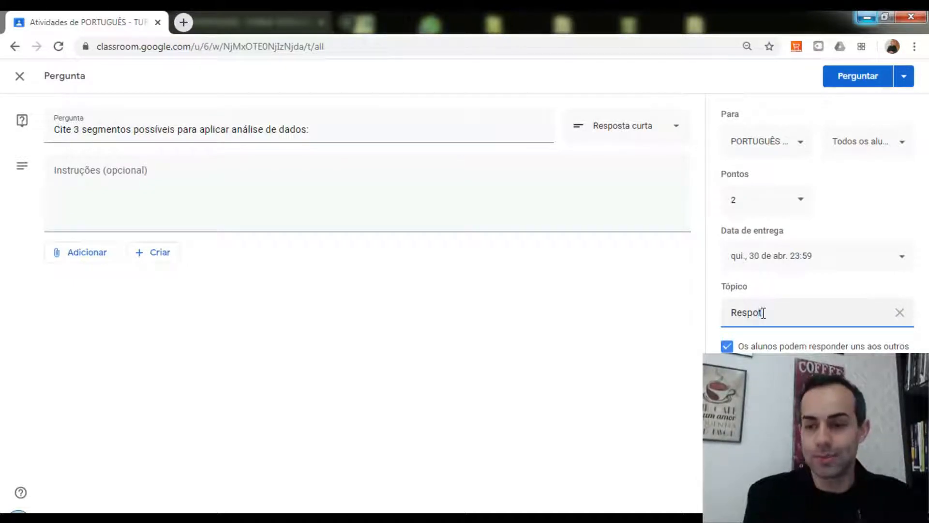
key(BackSpace)
text(nda)
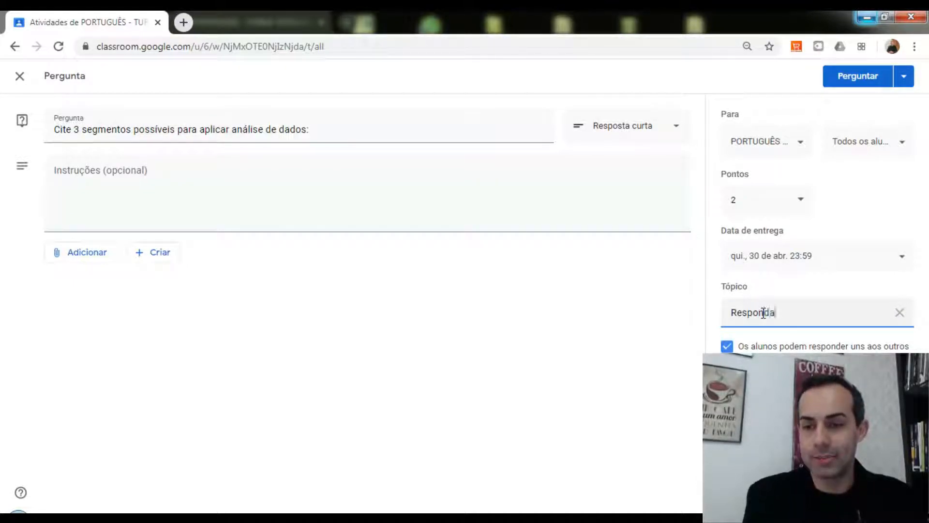
text( a pergn)
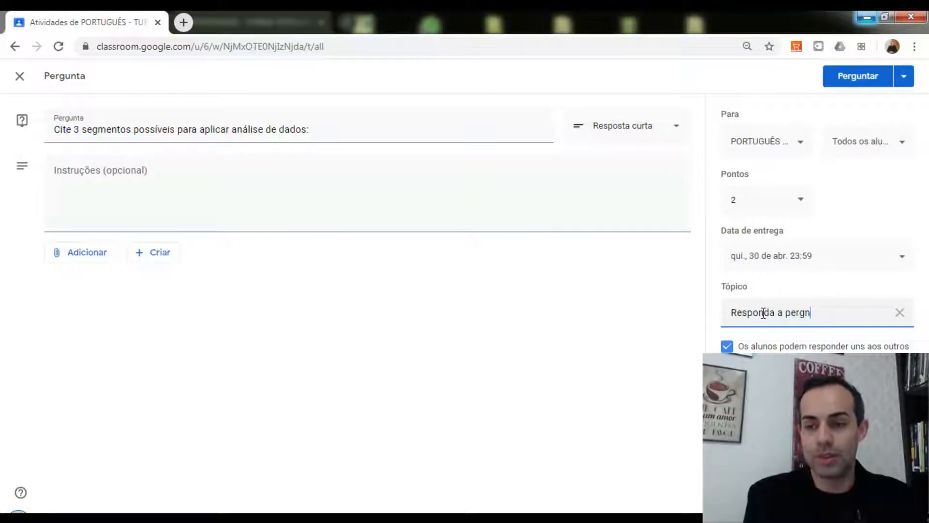
key(BackSpace)
text(unta)
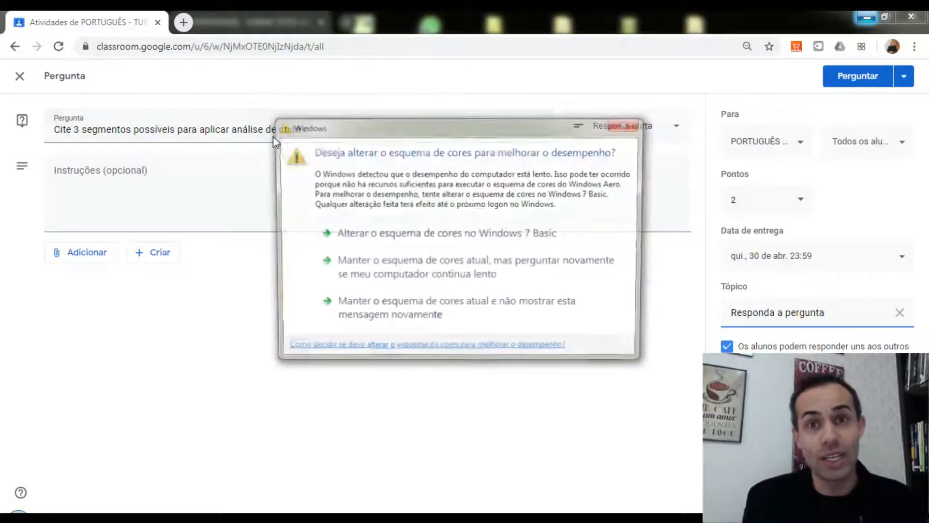
click(617, 125)
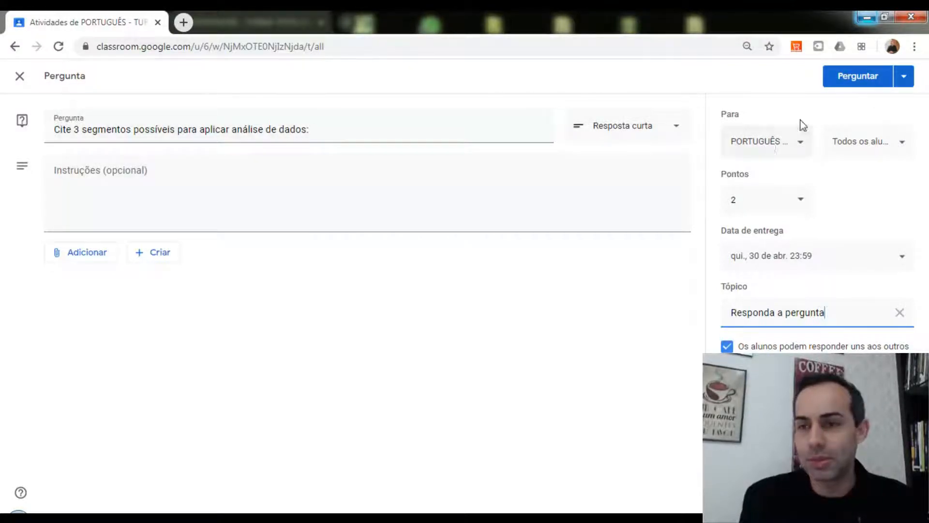
click(859, 83)
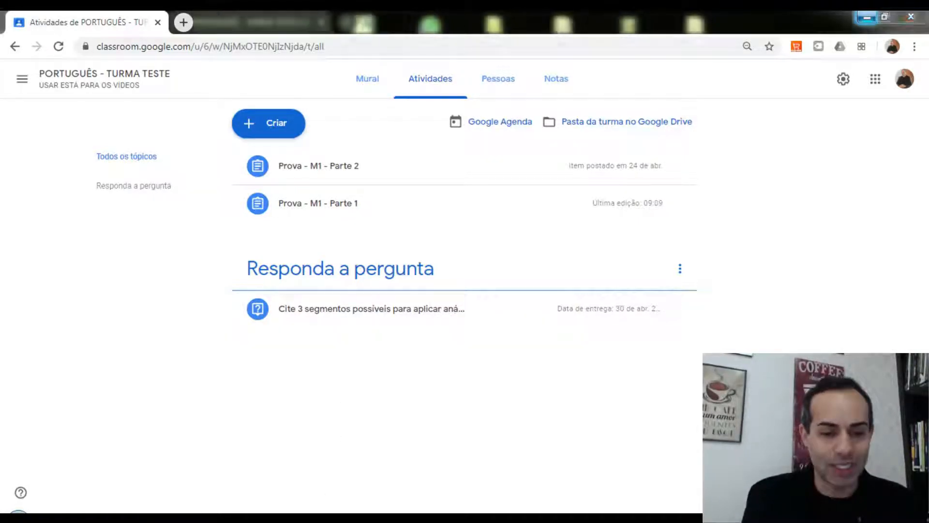
- Switch to the student's incognito browser window, refresh the class stream and open the newly posted question's details
click(315, 473)
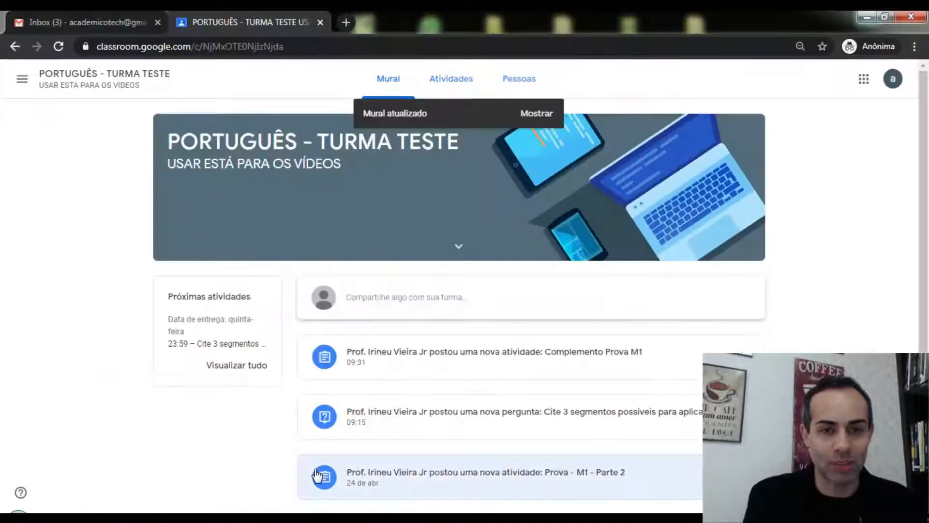
click(535, 116)
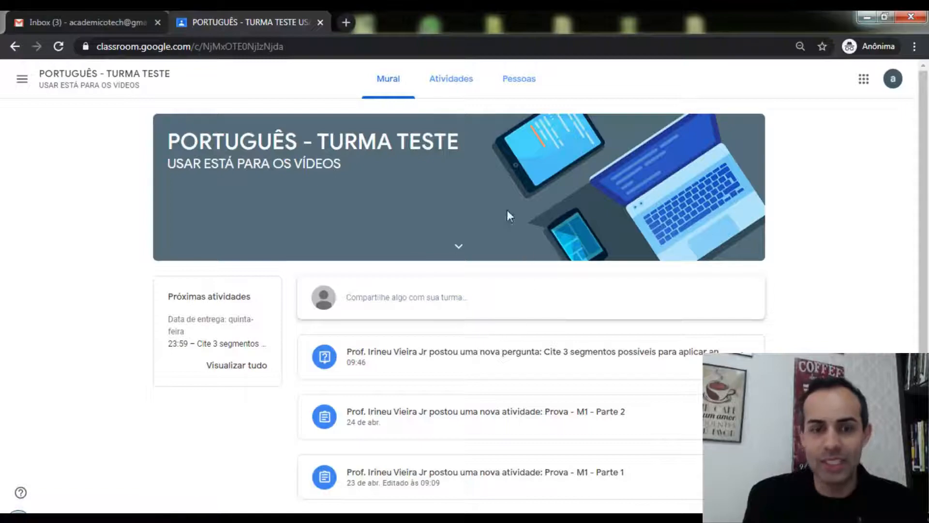
click(440, 363)
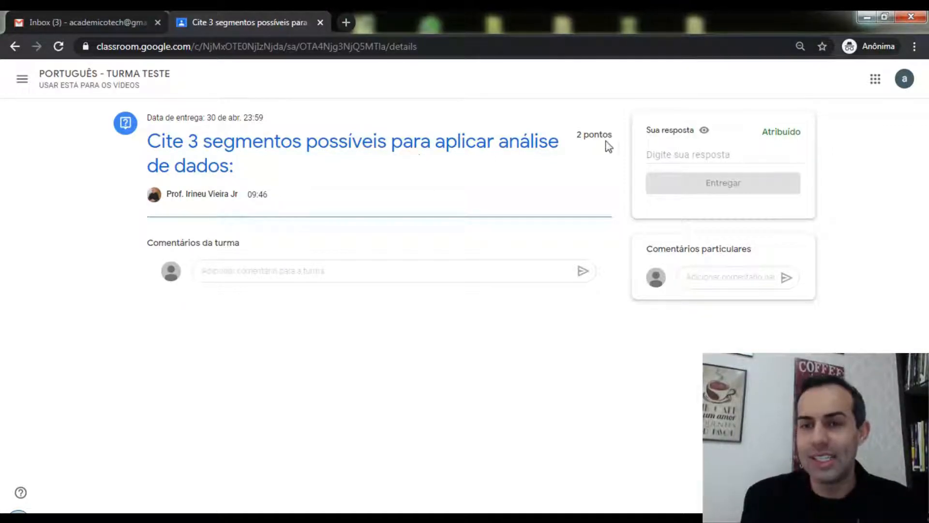
- Answer the question with "Mercado, vidraçaria, loja bazar" and turn it in, confirming the submission
click(666, 159)
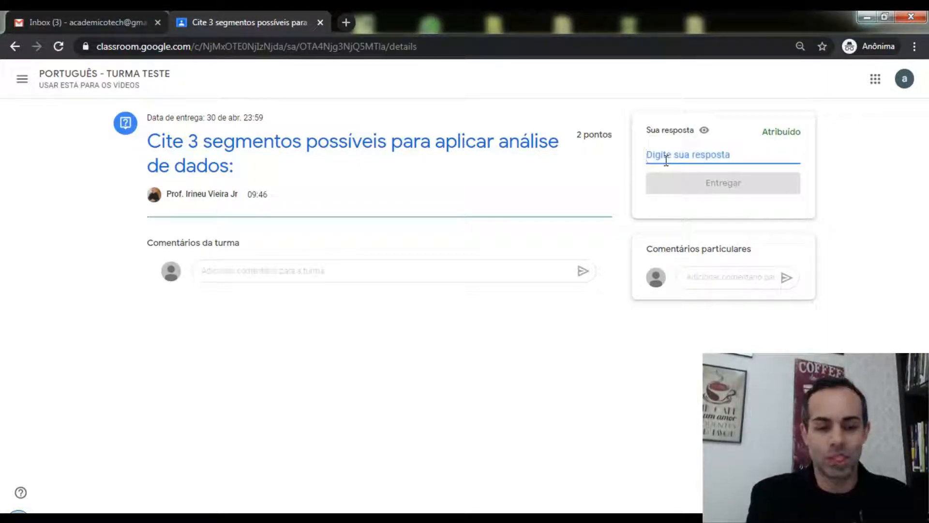
text(a)
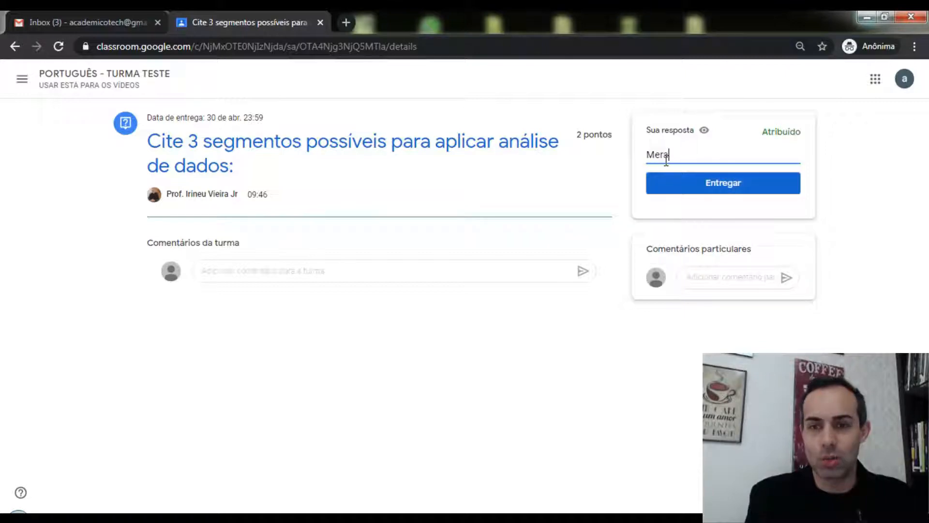
key(BackSpace)
text(cado)
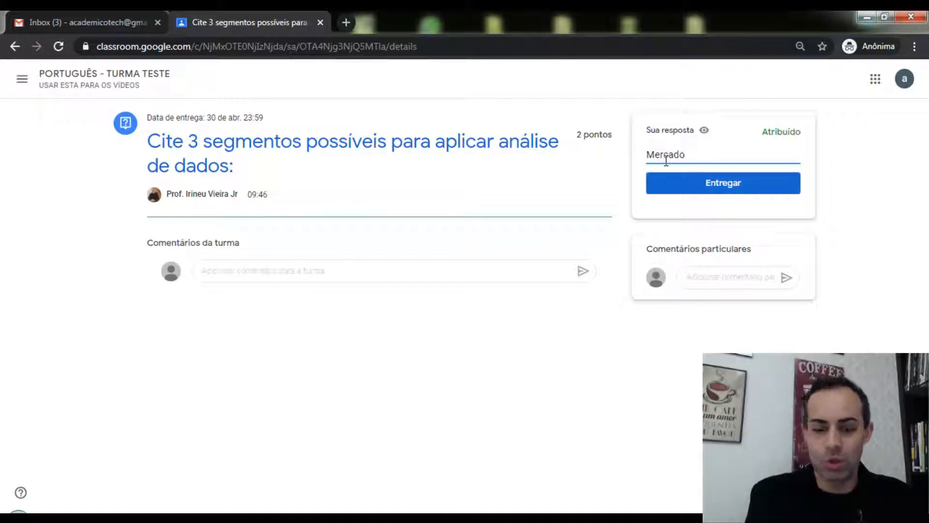
text(, vidra)
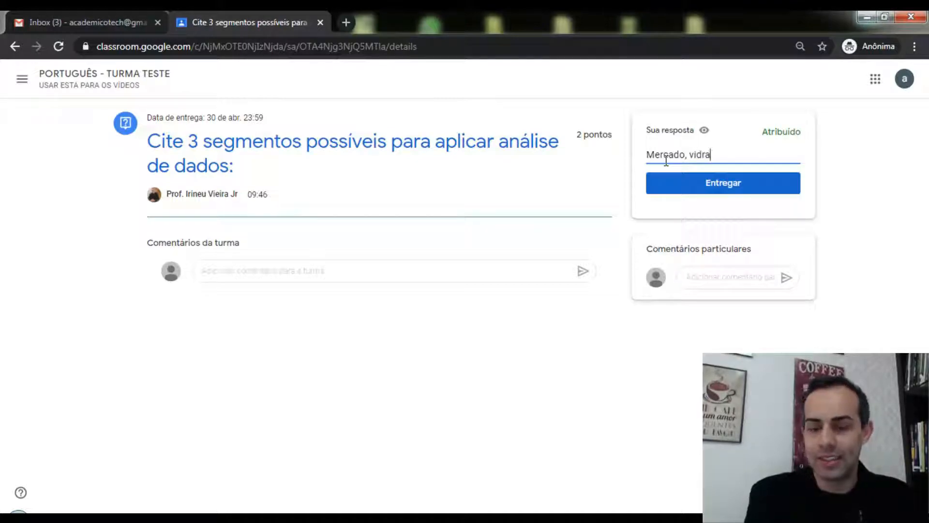
text(ça)
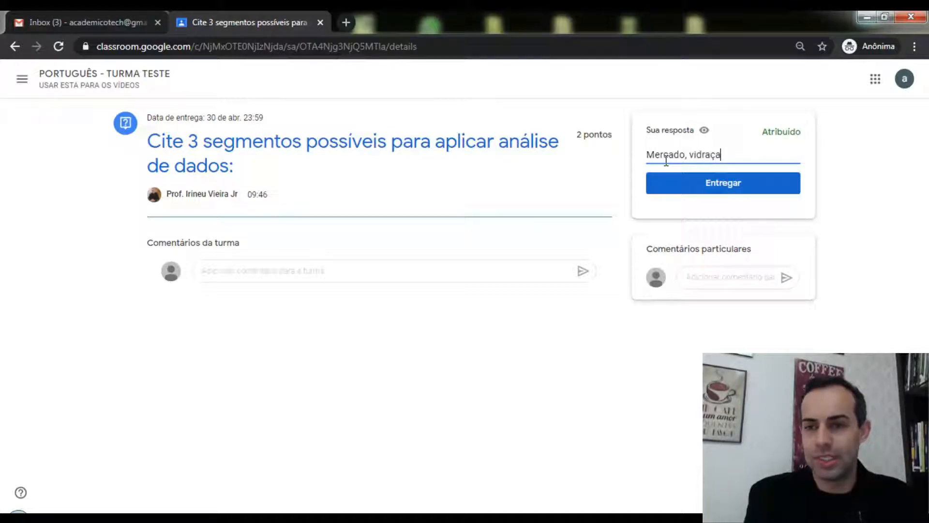
text(dr)
key(BackSpace)
key(BackSpace)
text(ria,)
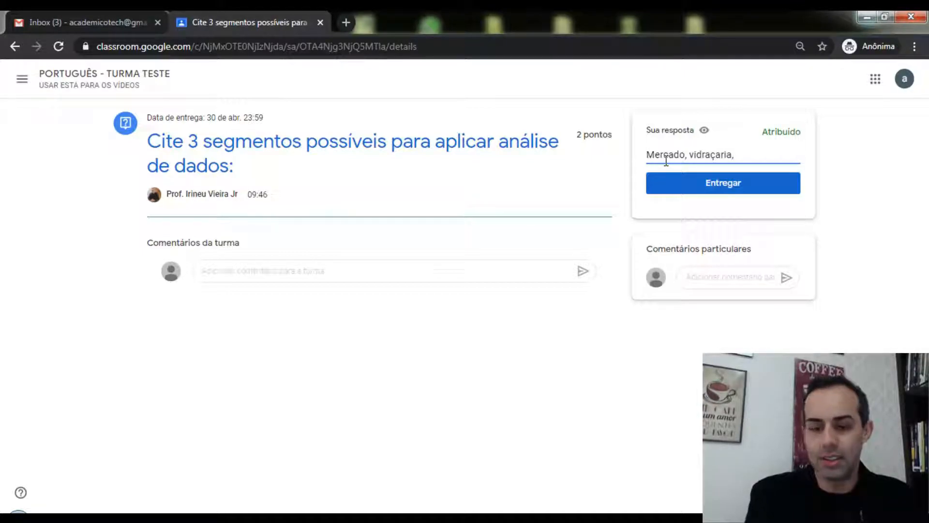
text( loja bazar)
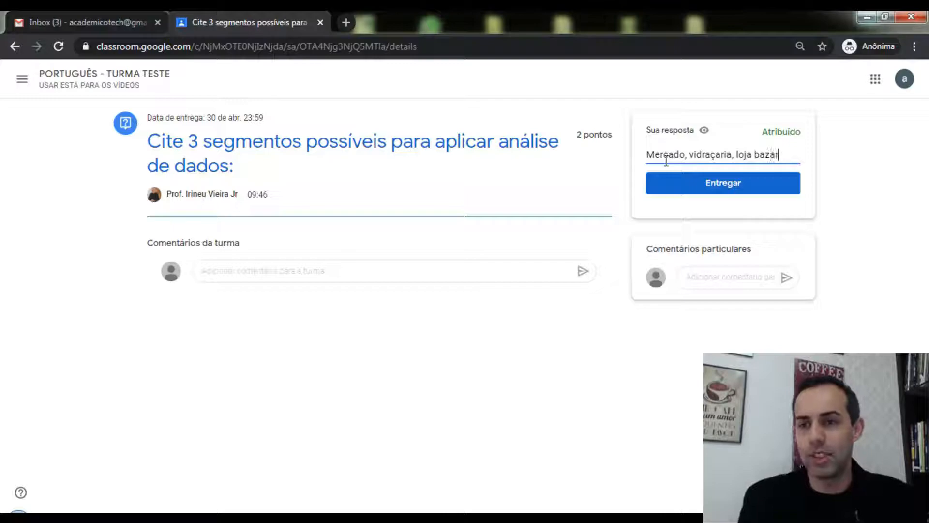
click(697, 187)
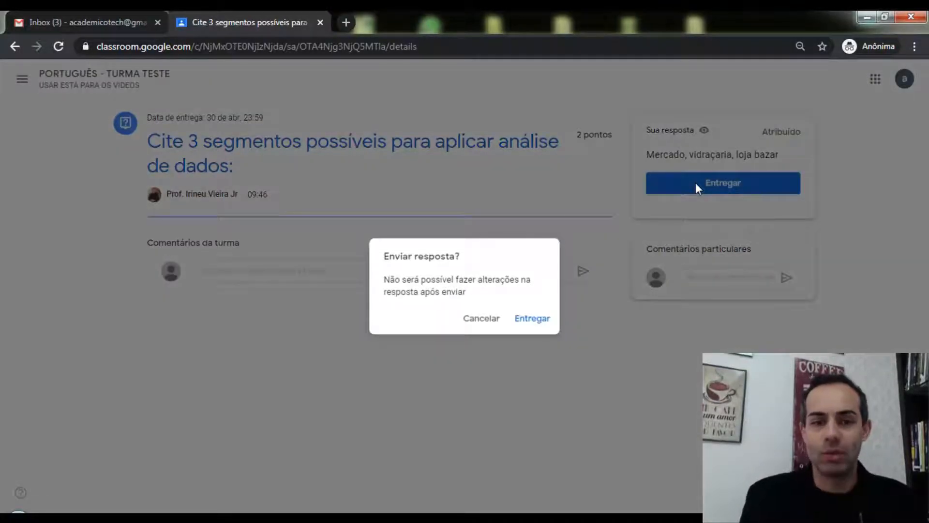
click(527, 330)
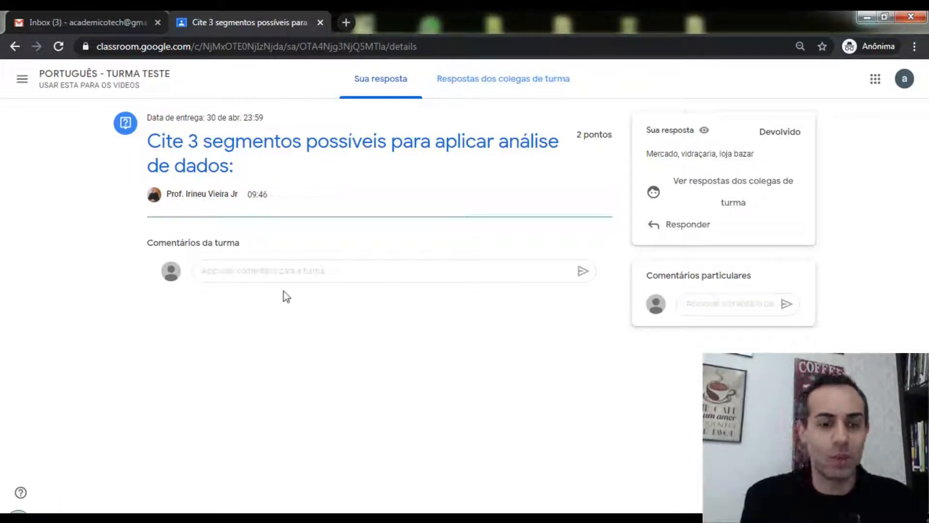
- Switch to the teacher's browser window and open the submitted student answers for the "Cite 3 segmentos" question
click(243, 519)
click(221, 470)
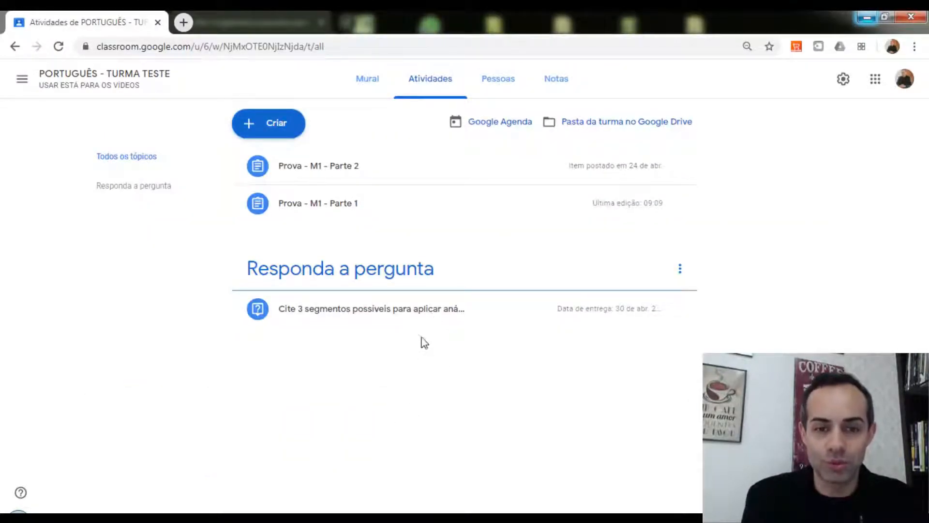
click(421, 310)
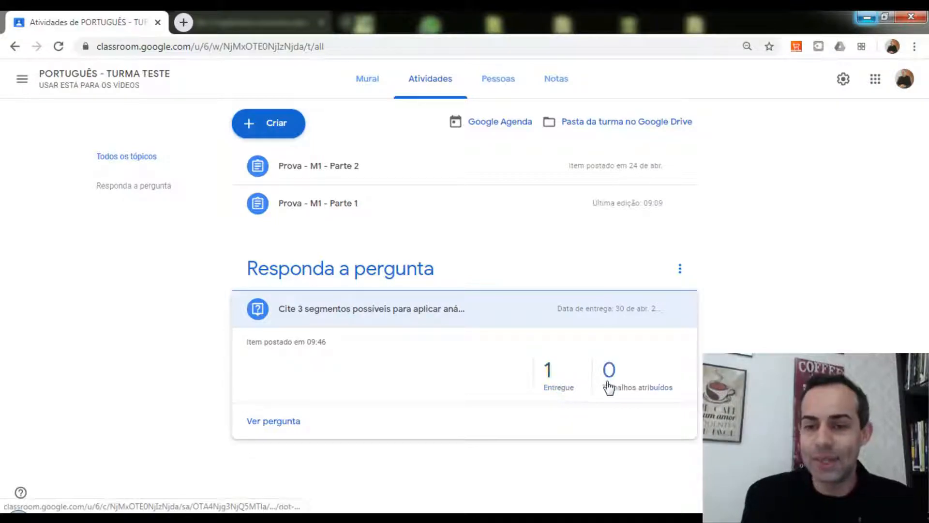
click(549, 387)
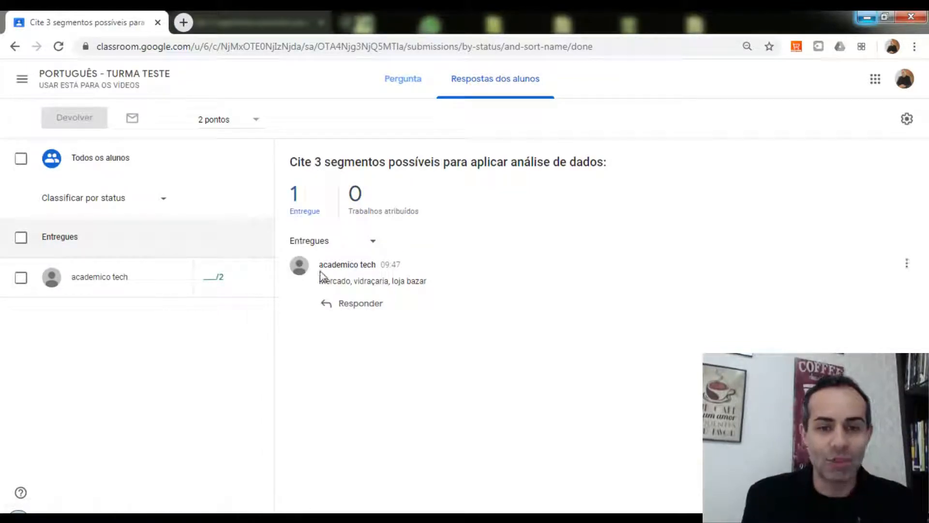
drag(319, 264, 371, 265)
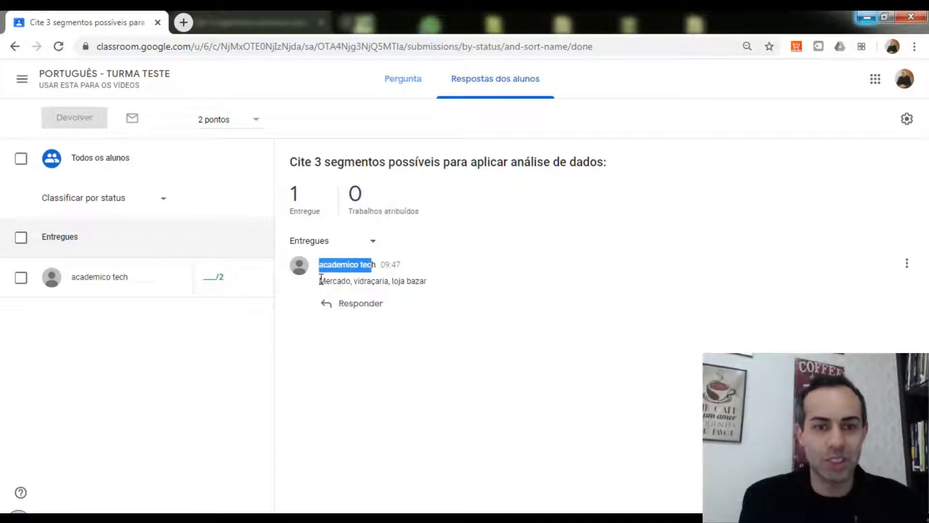
- Post the reply "Correto!" to the student's answer
click(365, 308)
text(Corre)
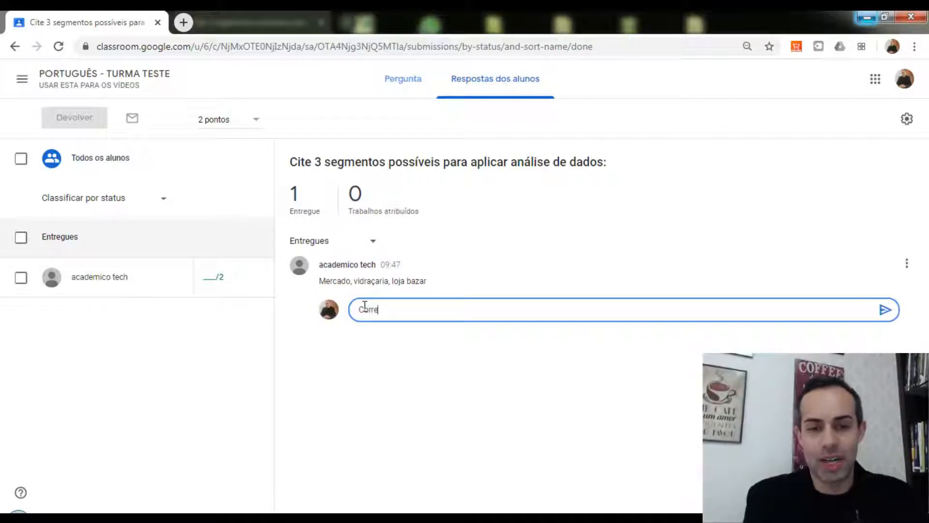
text(to)
key(BackSpace)
key(BackSpace)
text(to)
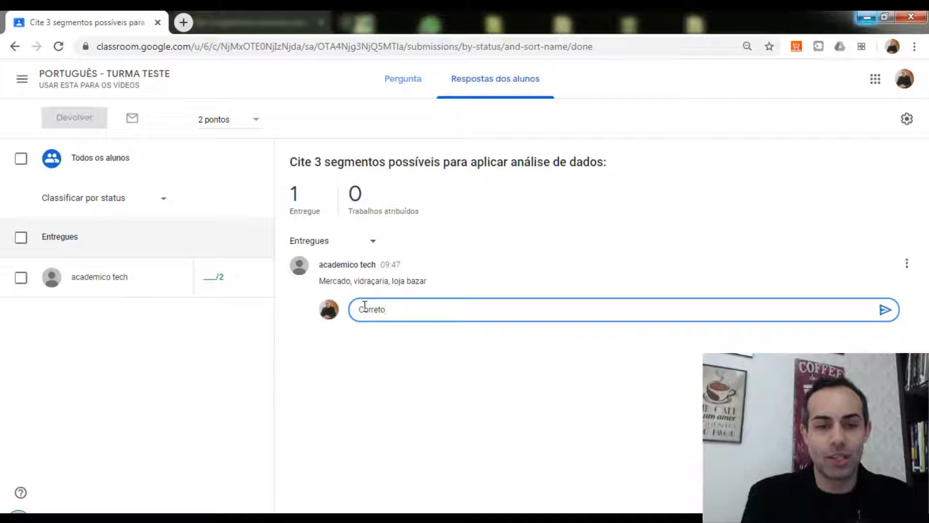
text(!)
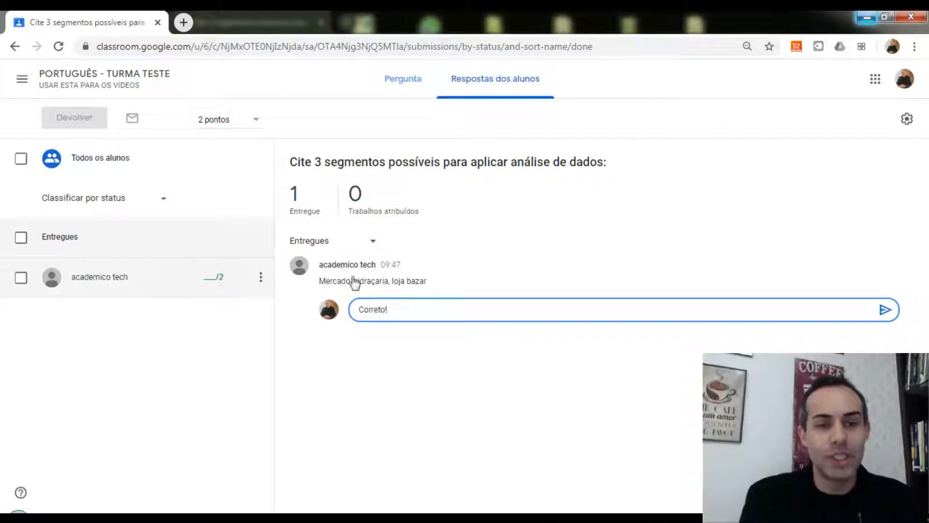
click(885, 310)
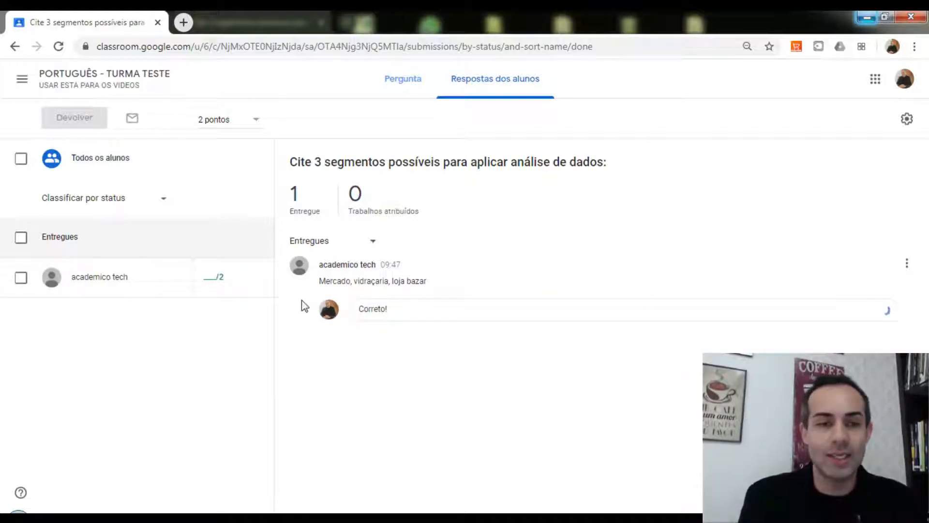
- Grade the student's answer with 2 points and return the work to the student
click(210, 275)
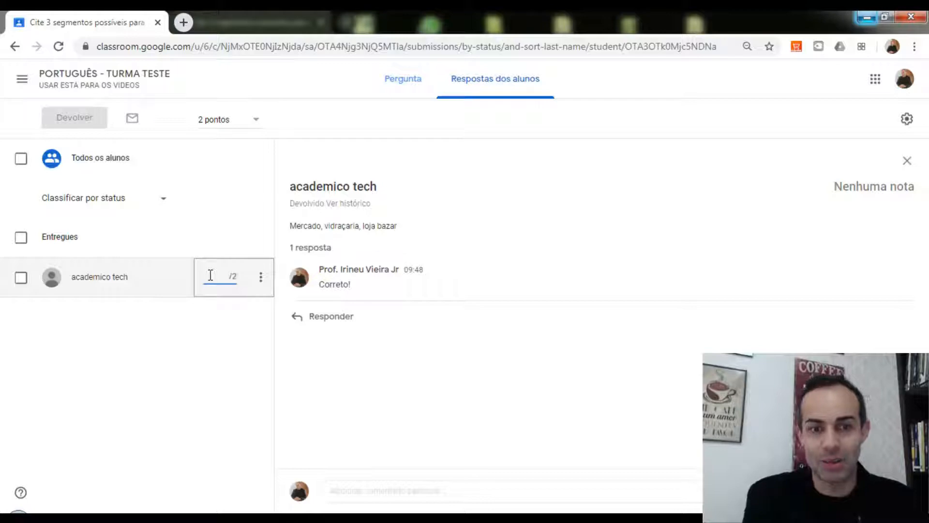
text(2)
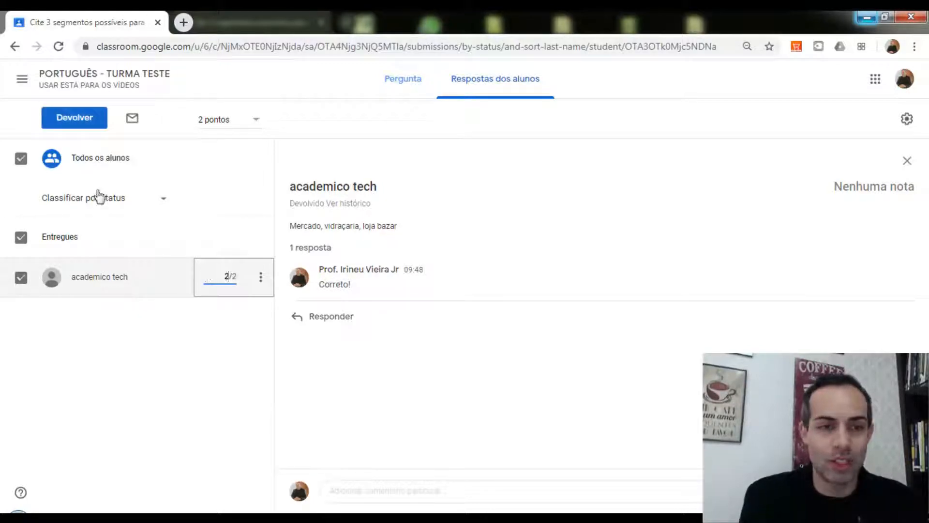
click(86, 121)
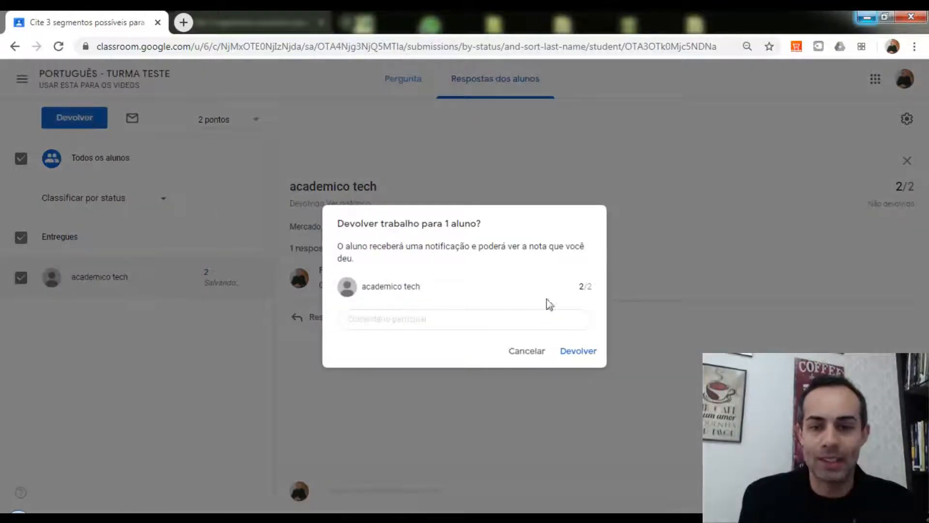
click(588, 354)
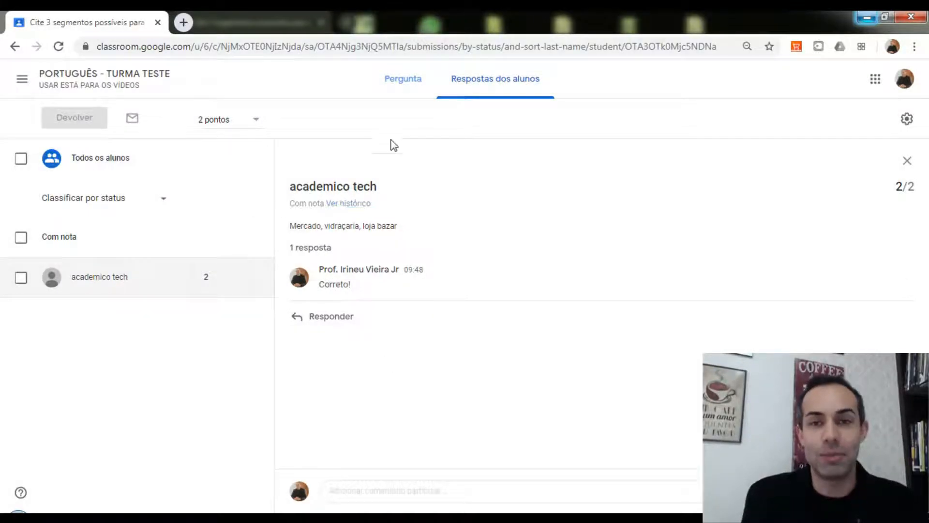
- View the question's details, return to the class's Atividades page and dismiss the Windows colour-scheme dialog
click(404, 81)
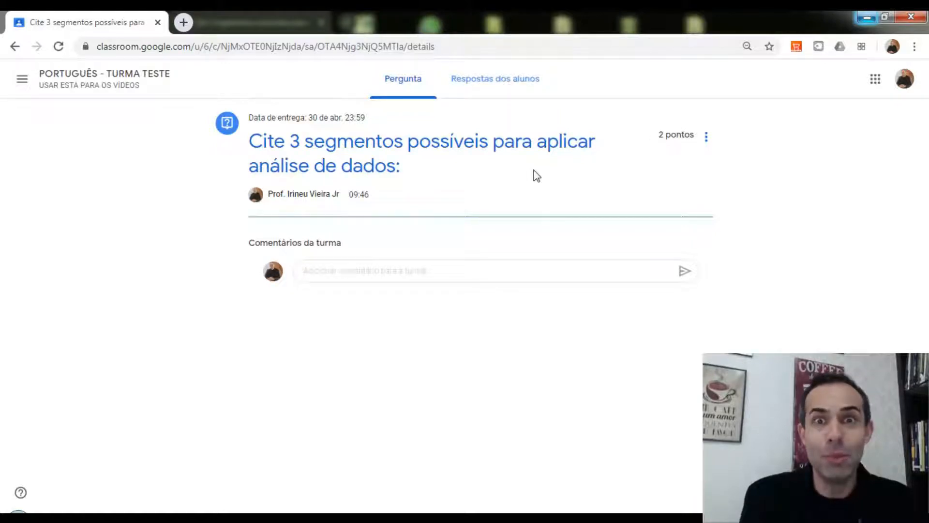
click(134, 84)
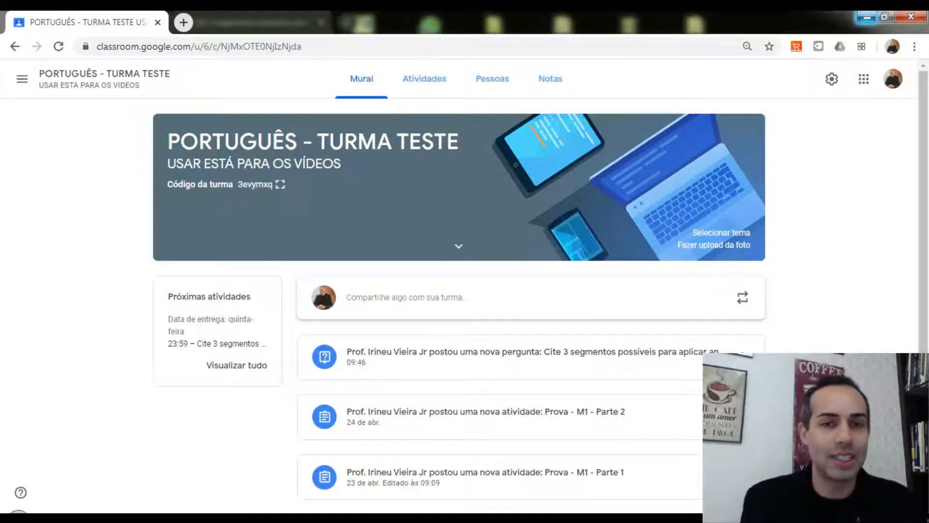
click(434, 79)
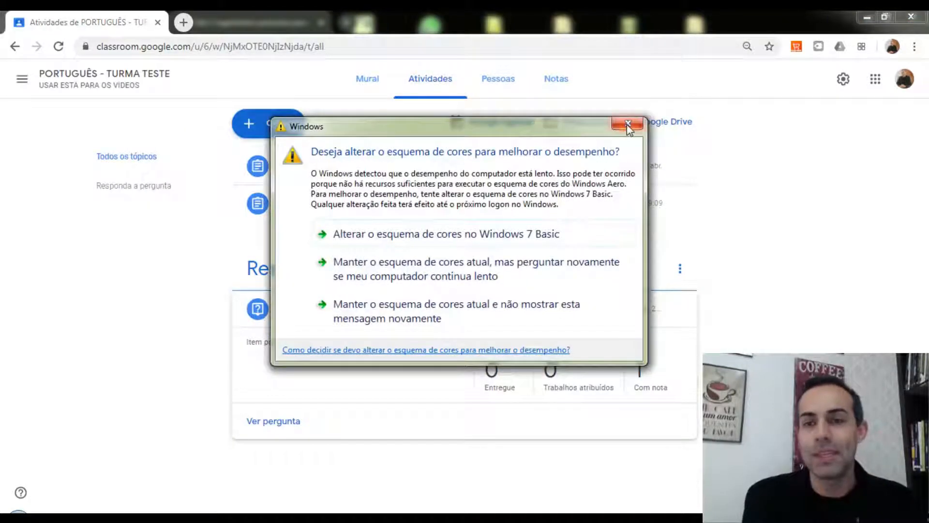
click(627, 125)
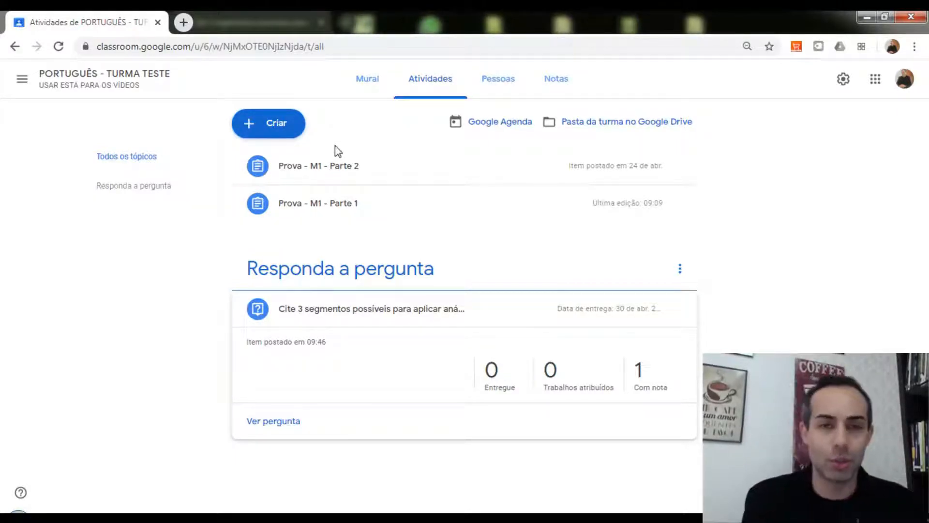
click(436, 88)
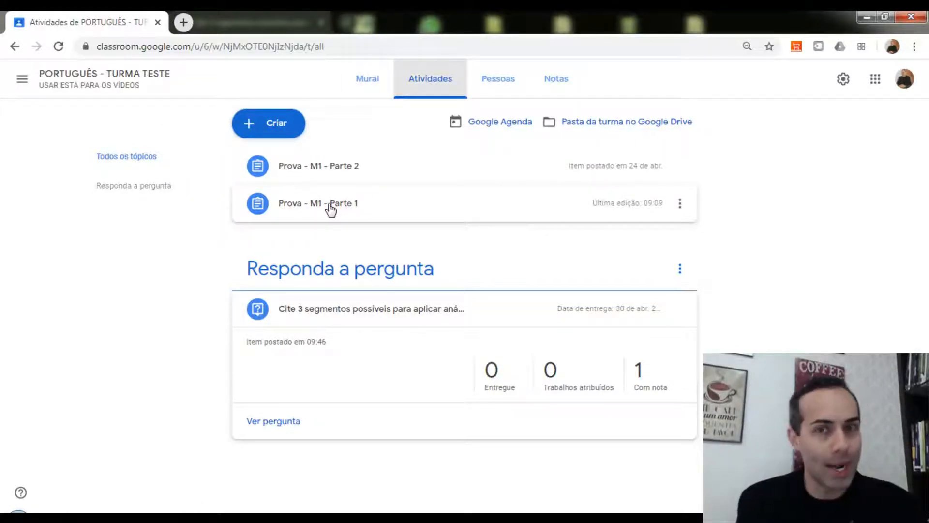
- Create a new Atividade and title it "Complemento Prova M1", copied from the Notepad notes
click(275, 127)
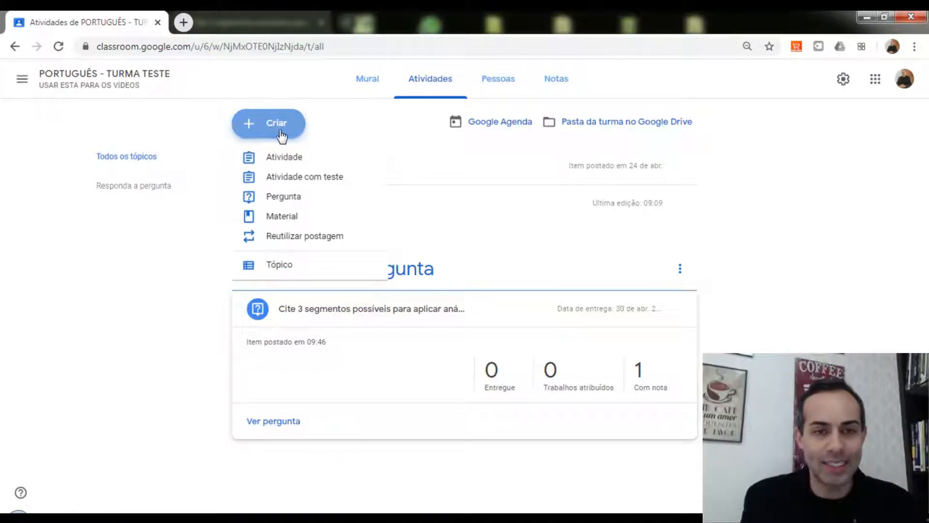
click(296, 162)
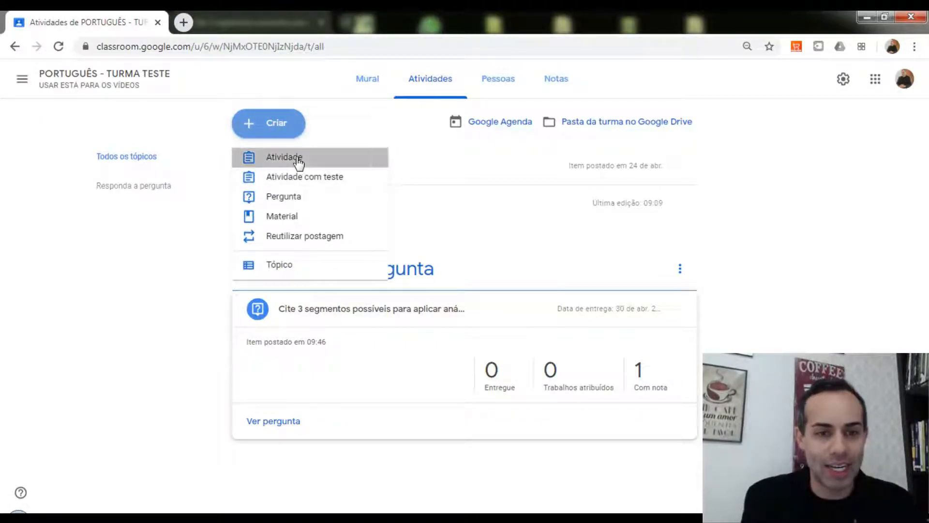
key(alt+Tab)
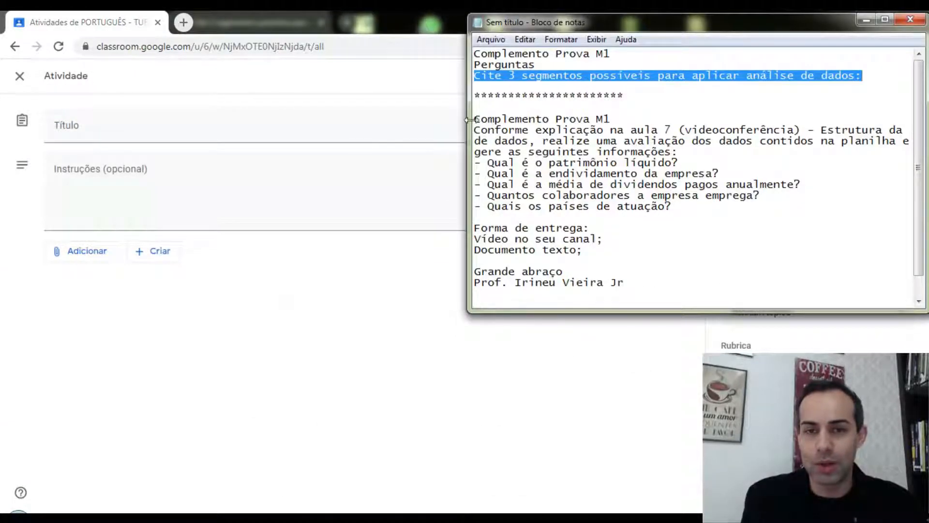
drag(473, 120, 613, 120)
key(ctrl+c)
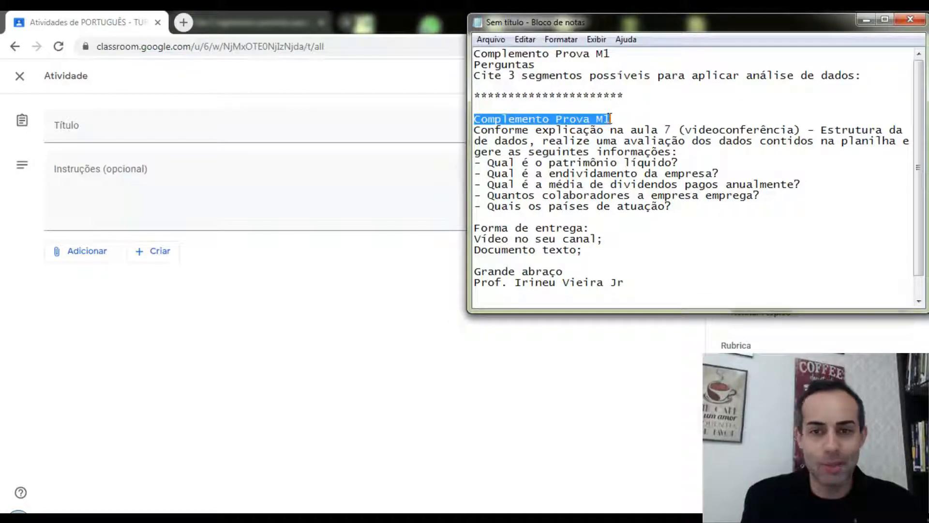
click(279, 125)
key(ctrl+v)
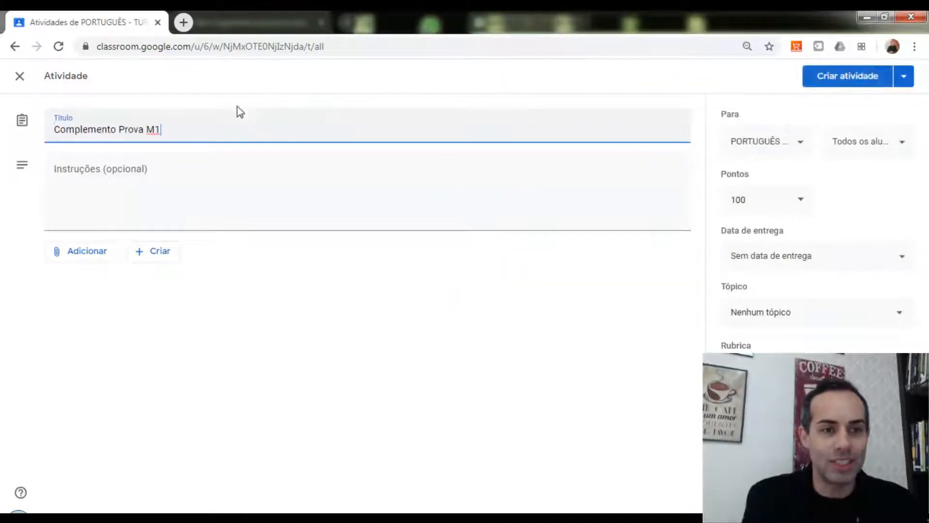
- Copy the task description from "Conforme explicação na aula 7" through the closing signature in Notepad and paste it as the assignment's instructions
key(alt+Tab)
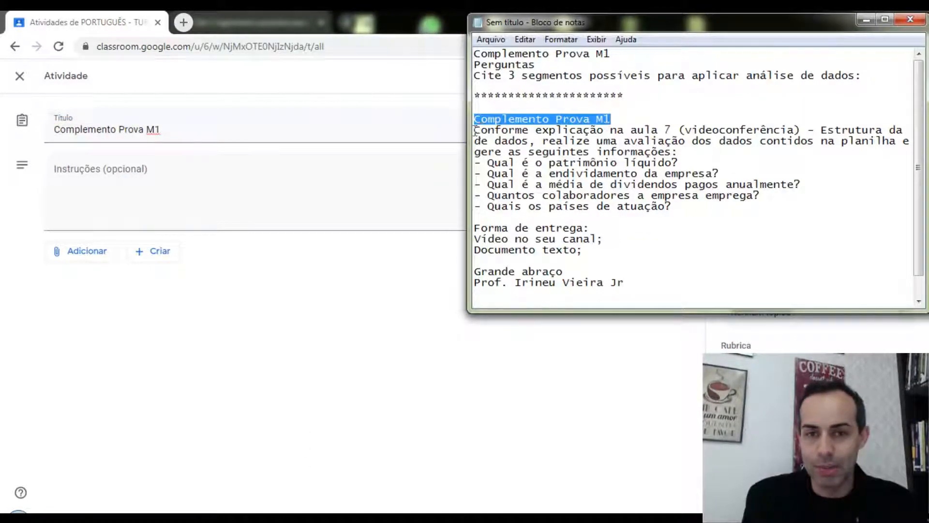
drag(475, 130, 571, 260)
key(ctrl+c)
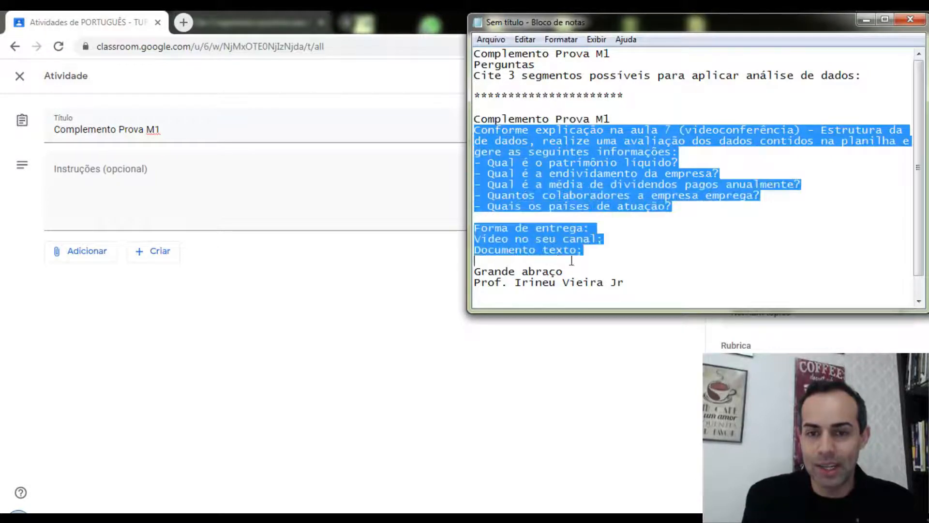
click(163, 167)
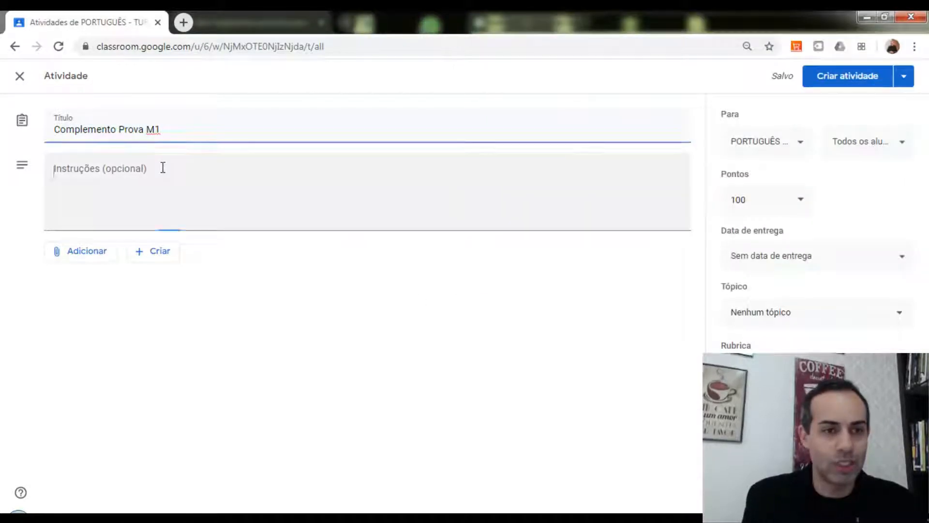
key(ctrl+v)
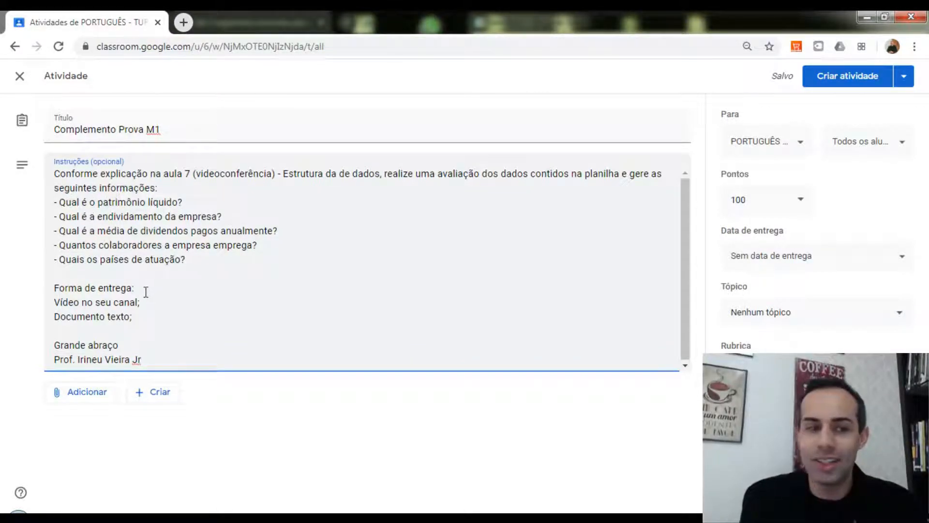
mouse_move(137, 287)
mouse_down()
mouse_move(56, 266)
mouse_move(54, 302)
mouse_move(144, 301)
mouse_up()
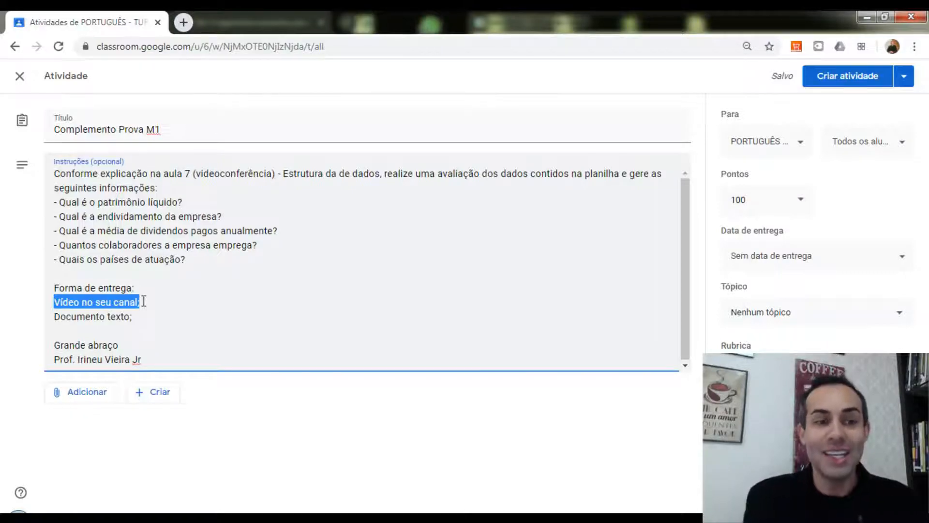
click(142, 316)
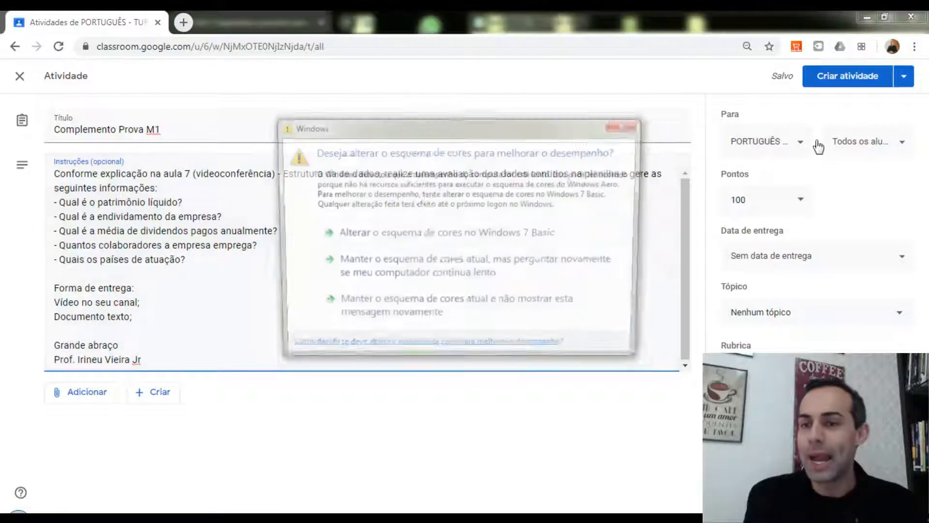
- Dismiss the Windows colour-scheme dialog and set the assignment's points to 6
click(637, 127)
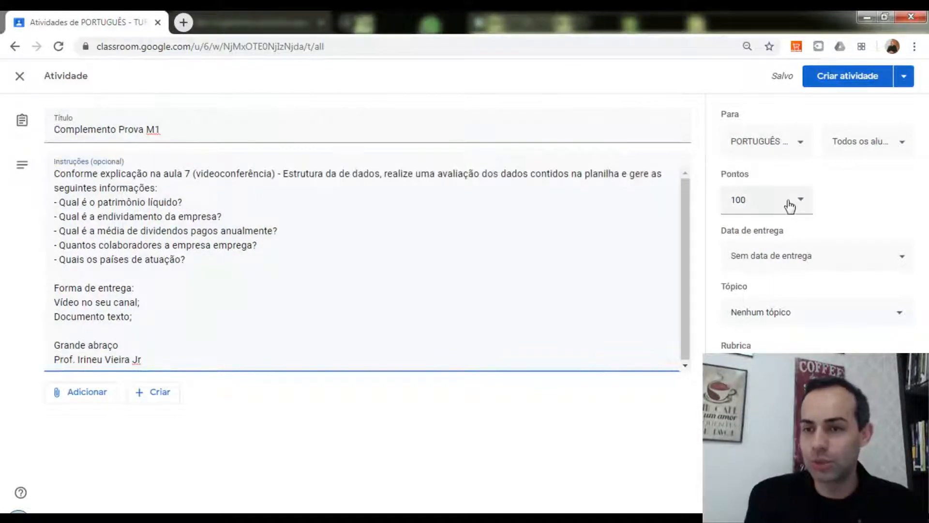
click(759, 197)
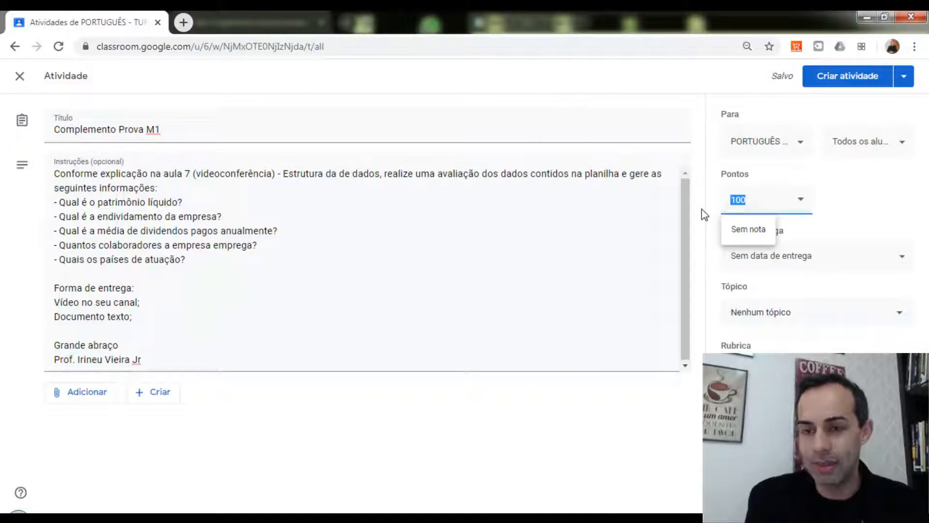
text(6)
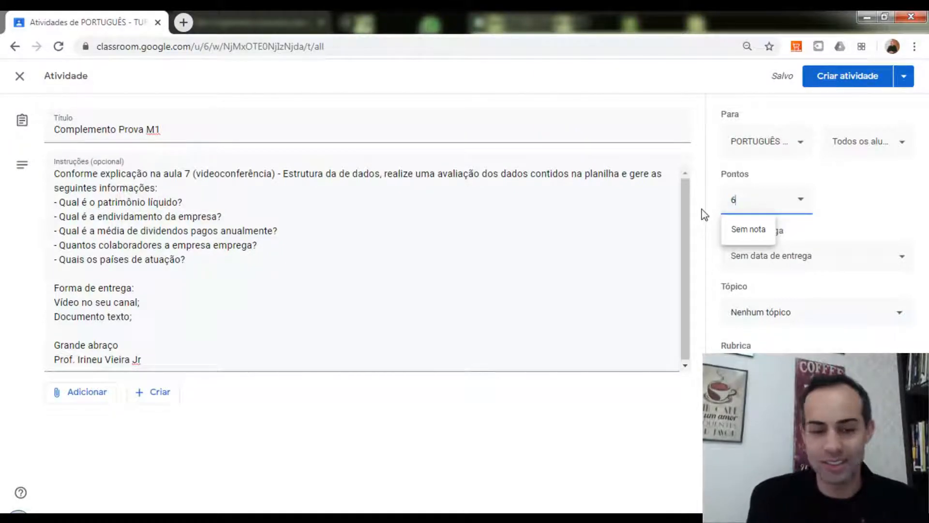
key(Return)
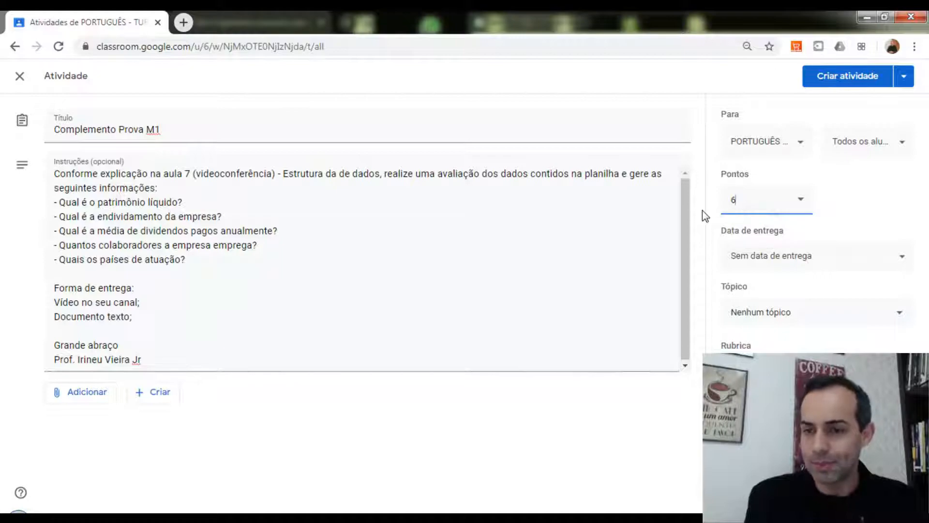
- Set the assignment's due date to 30 April 2020
click(805, 259)
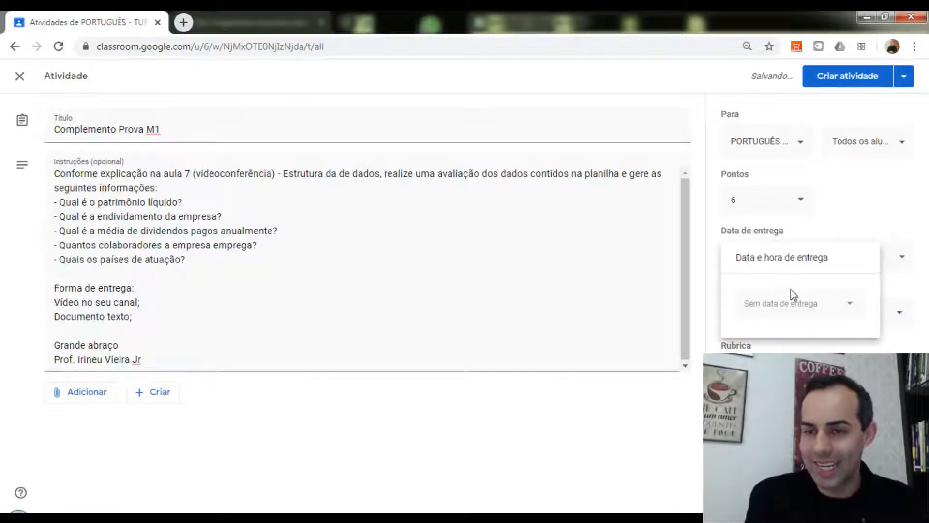
click(801, 312)
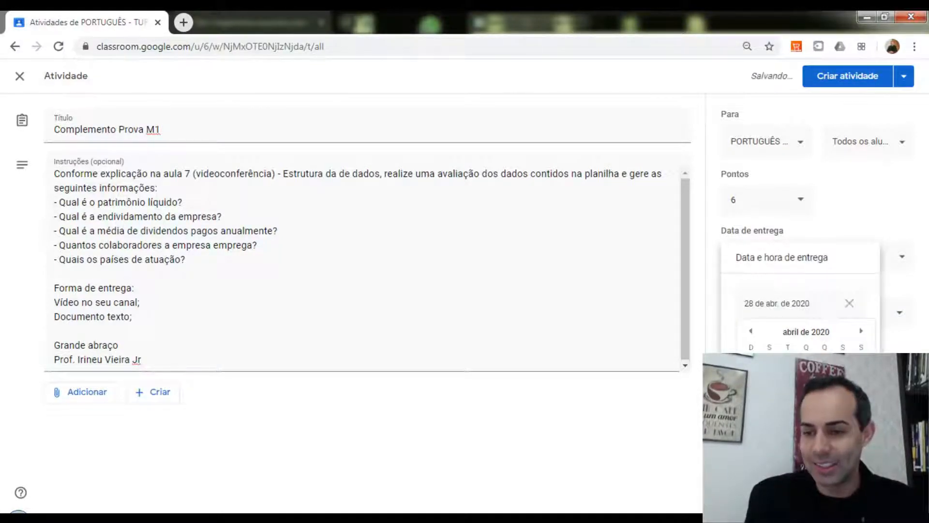
click(824, 433)
click(797, 343)
click(830, 402)
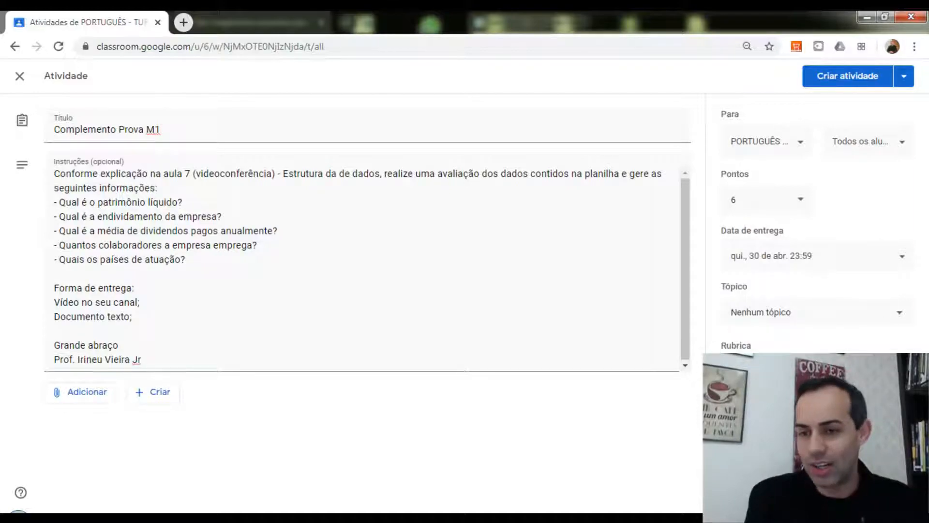
- Create a new topic named "Atividade Complementar" for the assignment
click(790, 319)
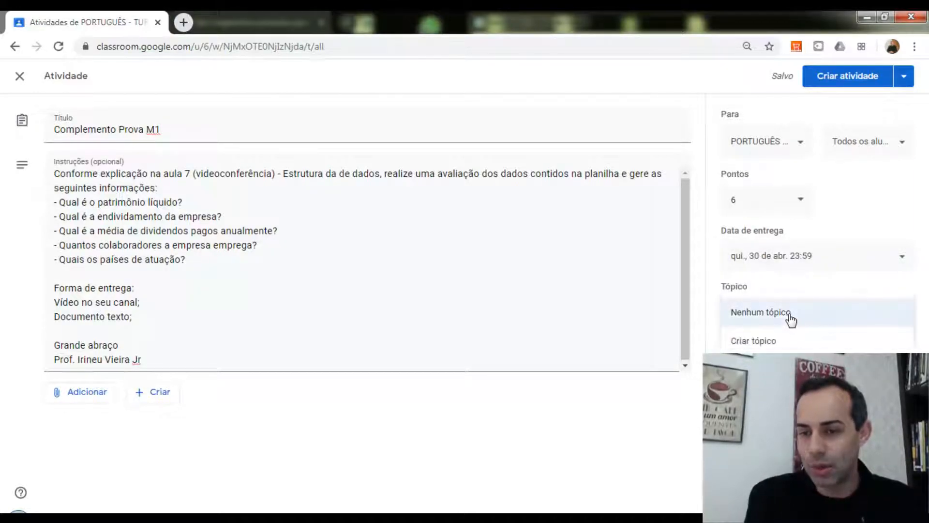
click(788, 346)
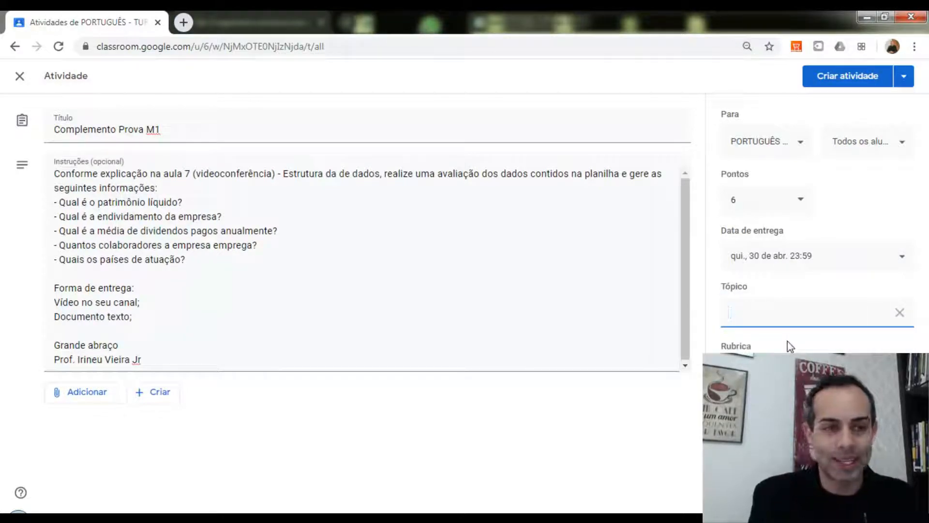
text(Ativida)
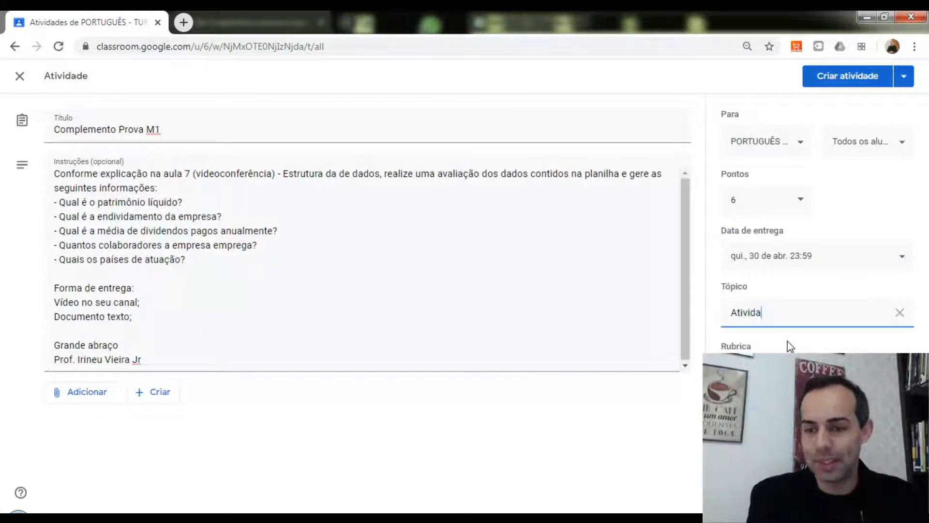
text(de Comple)
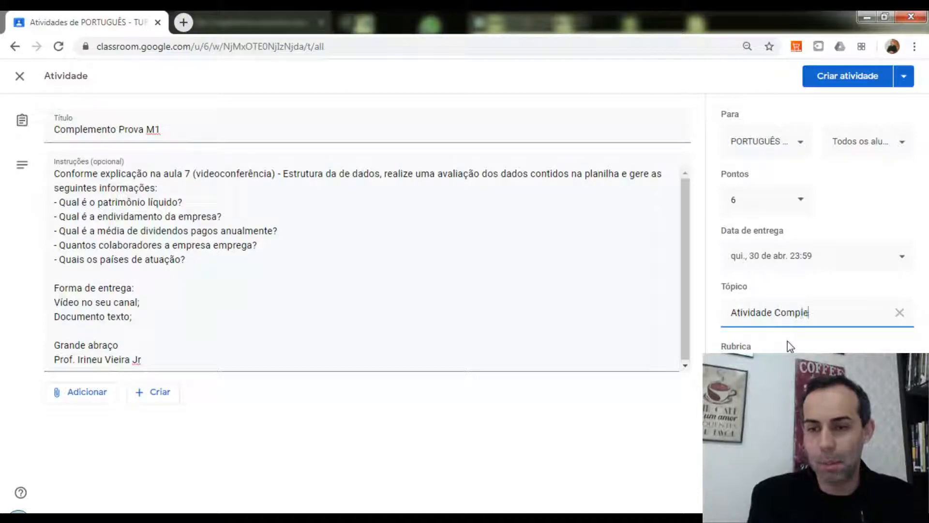
text(mentar)
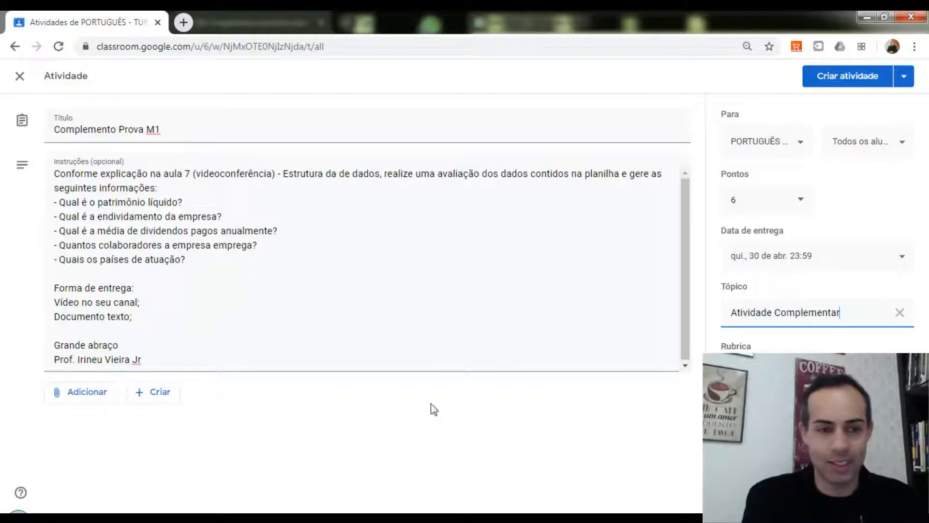
click(242, 279)
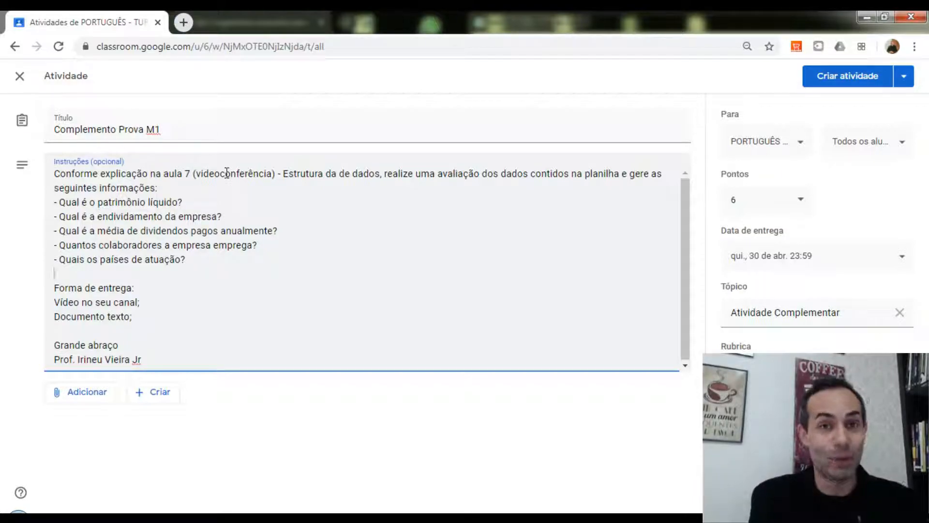
- Attach the spreadsheet "Analise Fundamentalista - Tudo Varejo" from Google Drive and set it to make a copy for each student
click(87, 392)
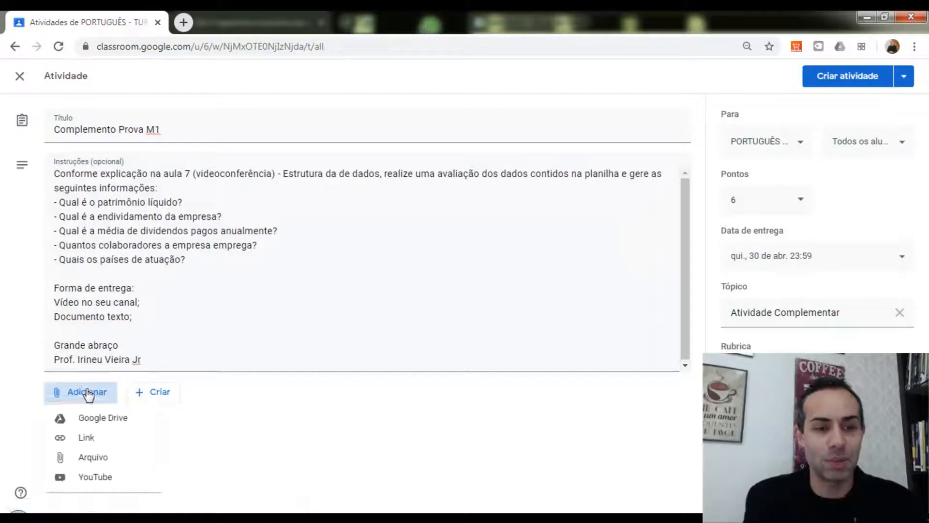
click(110, 421)
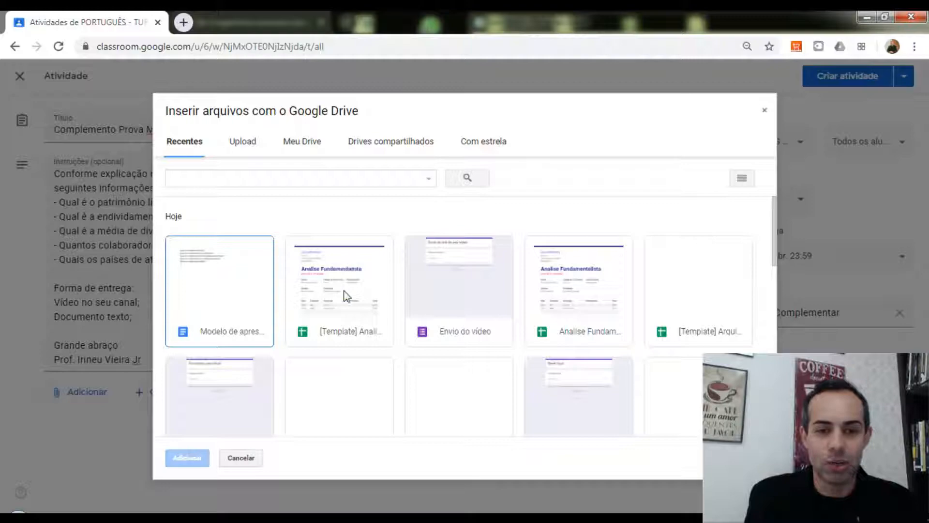
click(595, 288)
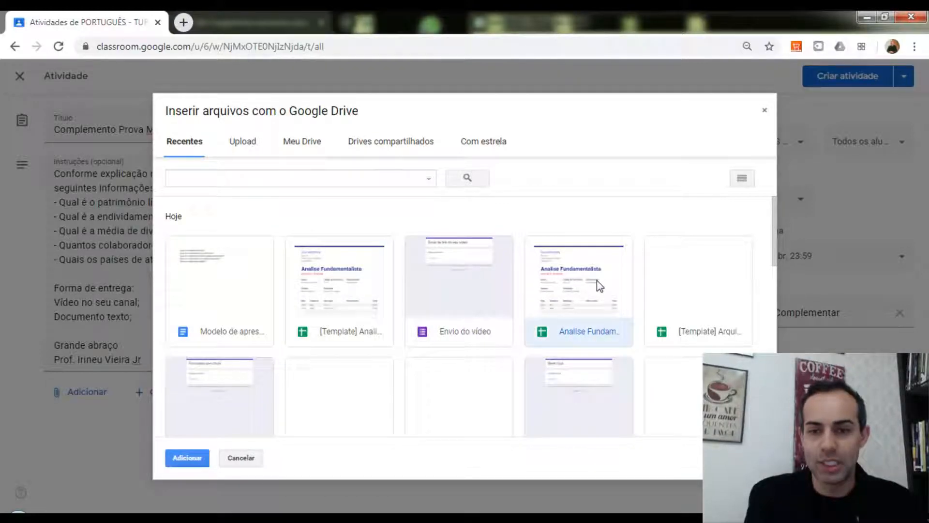
click(188, 458)
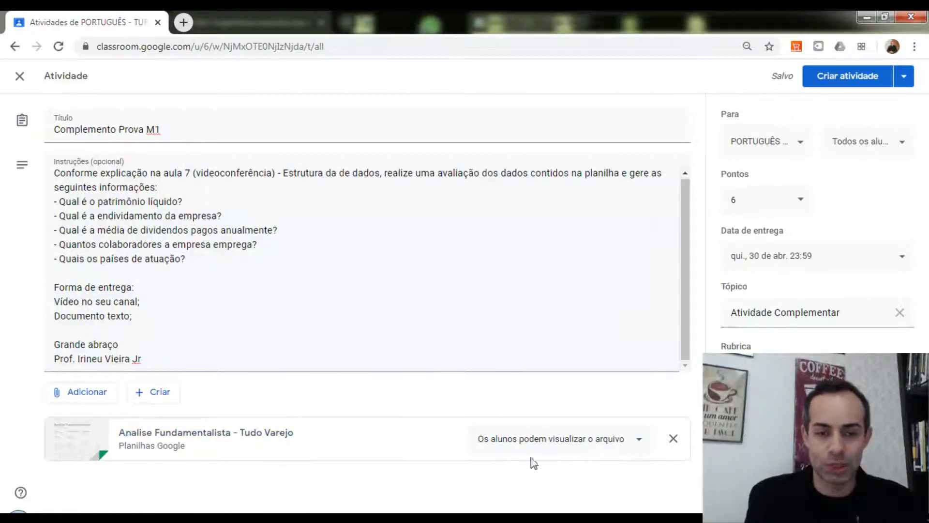
click(600, 441)
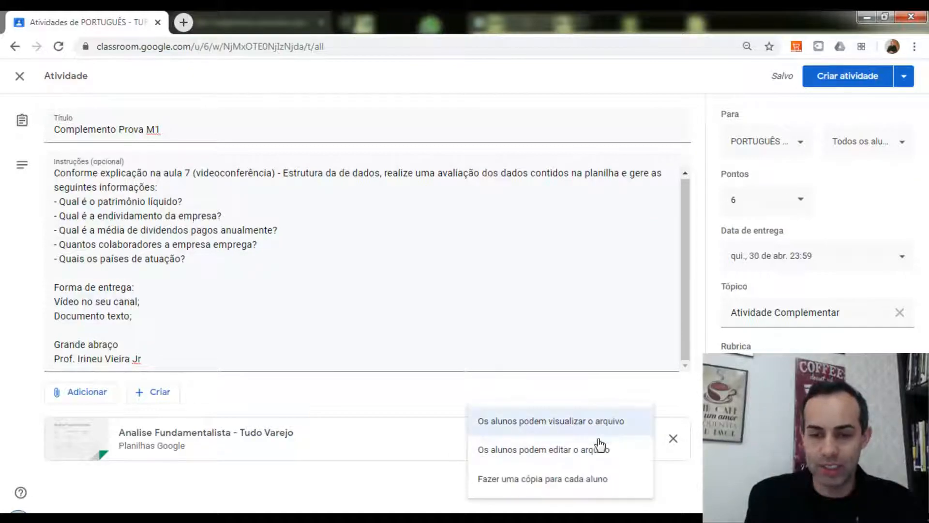
click(552, 481)
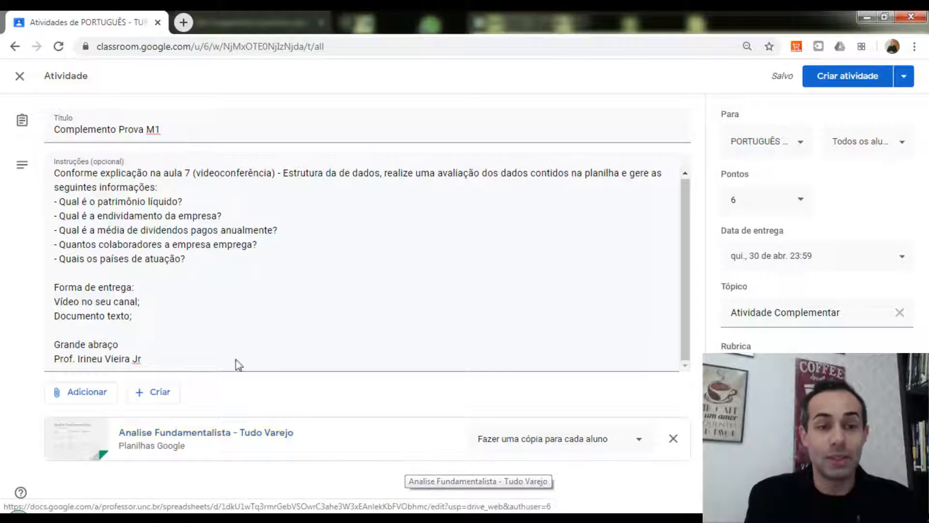
drag(143, 316, 53, 318)
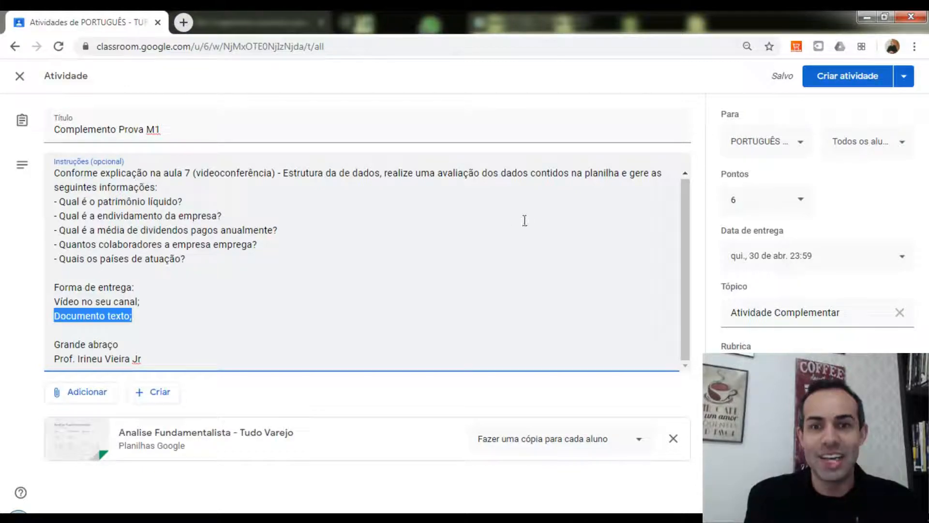
drag(531, 174, 619, 173)
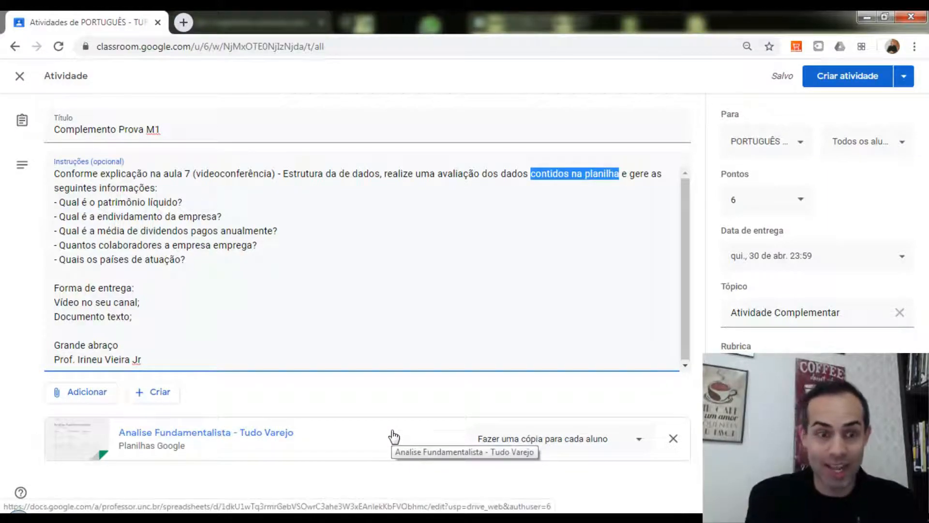
- Attach the document "Modelo de apresentação" from Google Drive with a copy for each student, and dismiss the Windows colour-scheme dialog
click(90, 394)
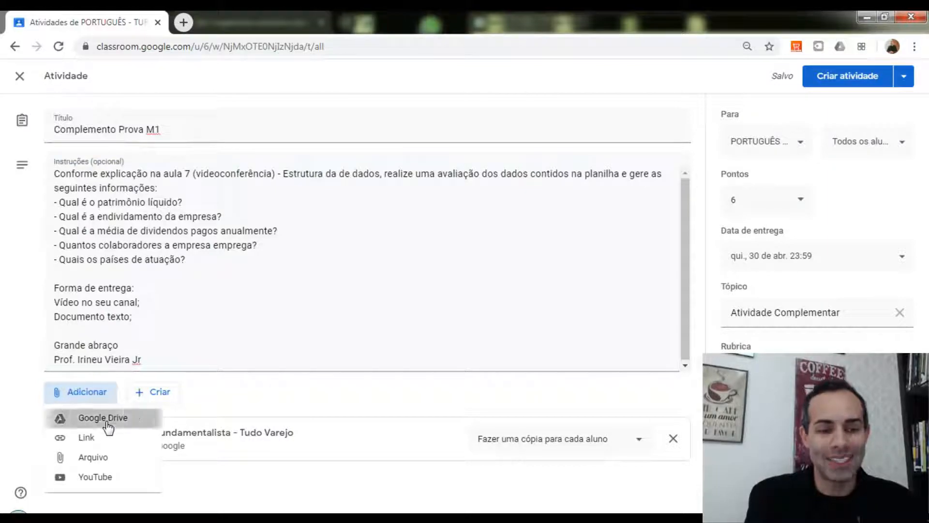
click(106, 423)
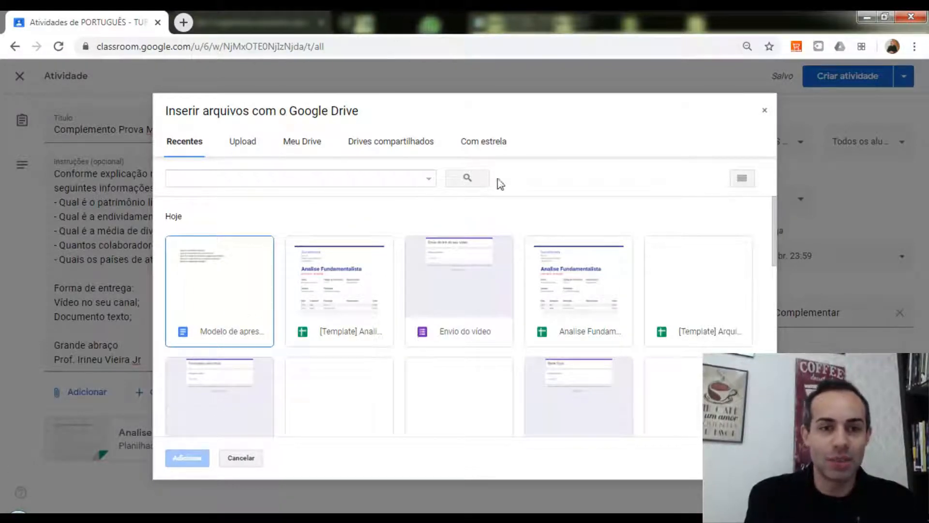
click(233, 296)
click(191, 457)
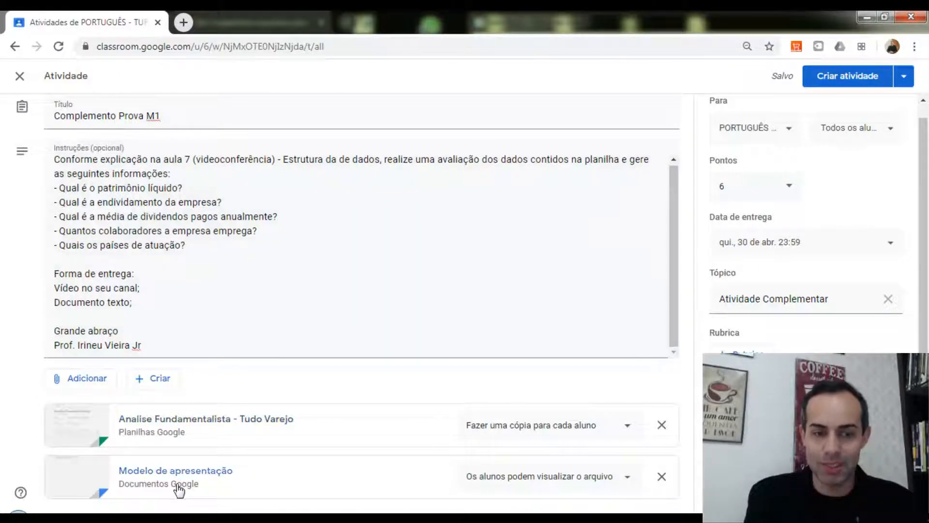
click(519, 479)
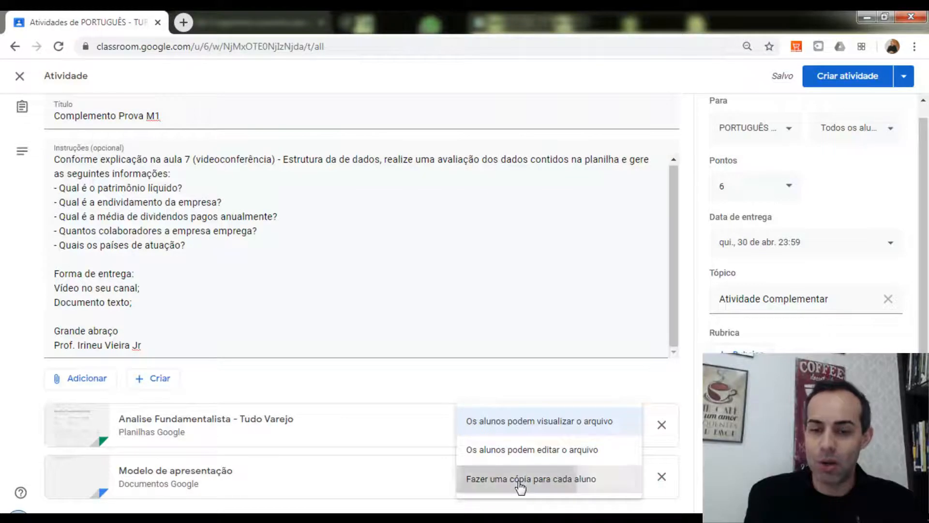
click(520, 480)
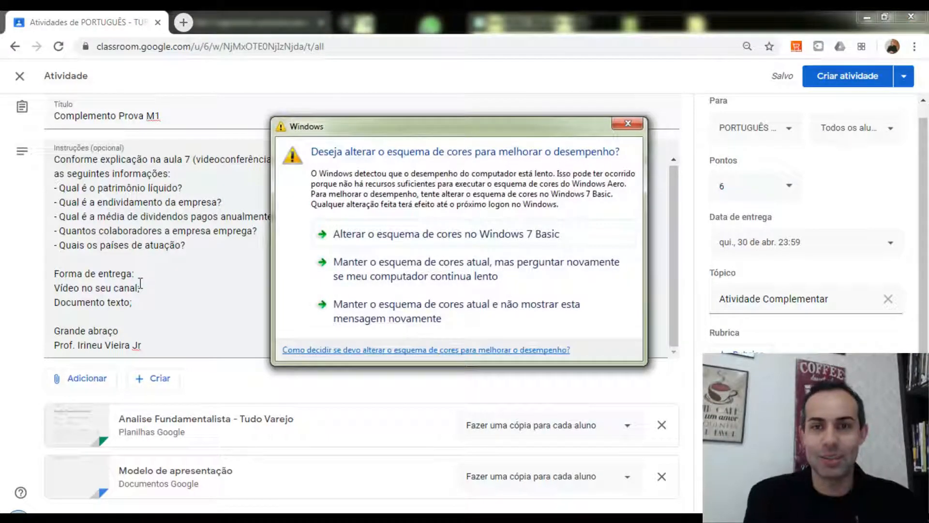
click(628, 123)
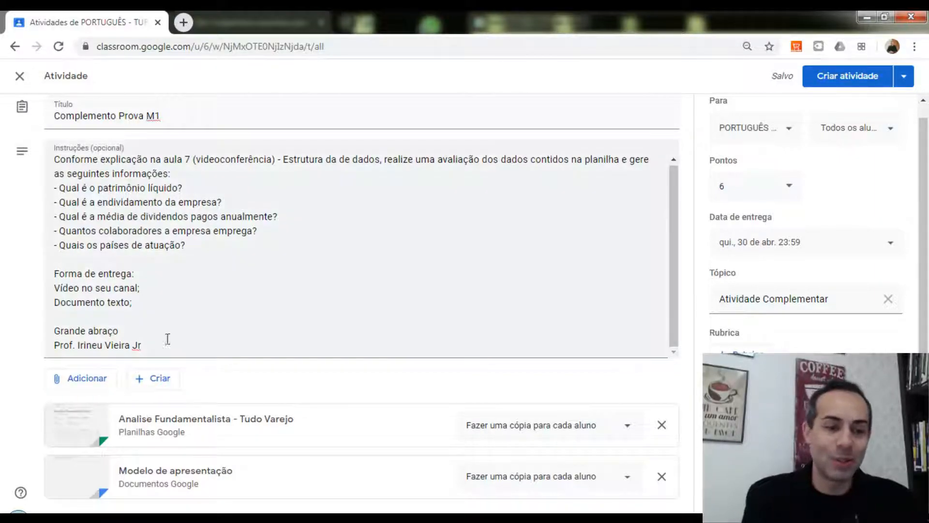
- Create a new Google Forms attachment for the assignment and title the form "Inserir o link da apresentação"
click(159, 382)
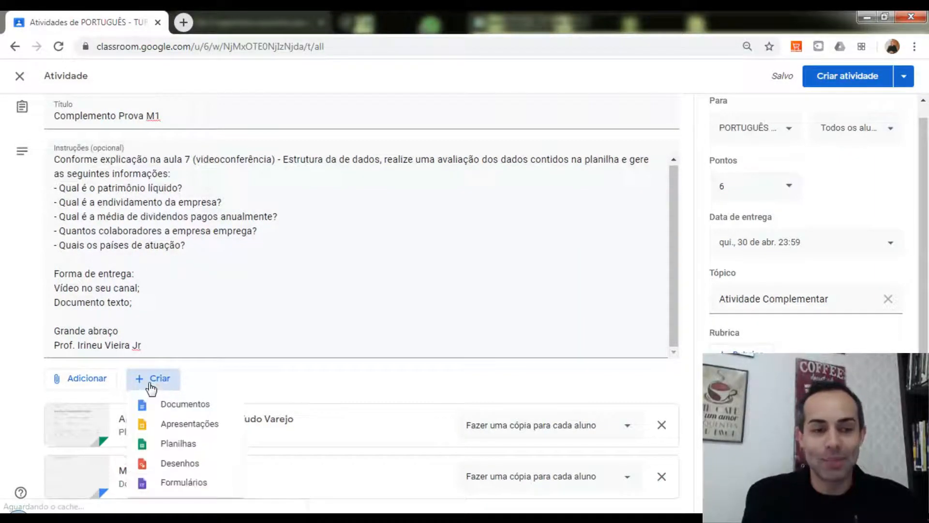
click(194, 482)
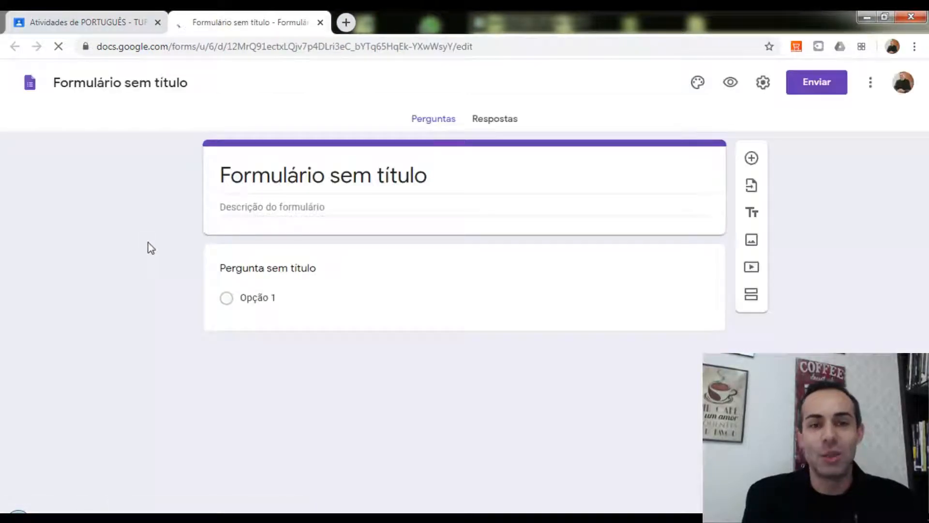
click(430, 173)
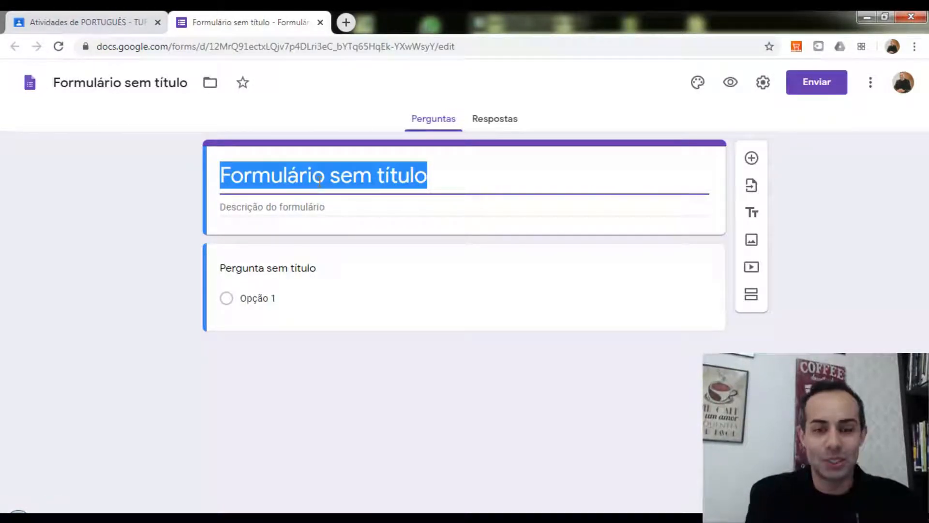
text(Inser)
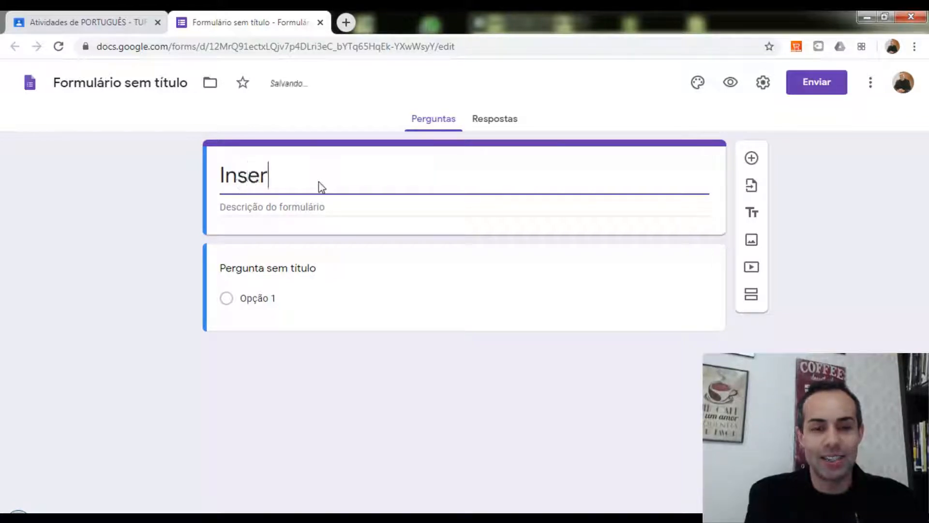
text(ir o link da)
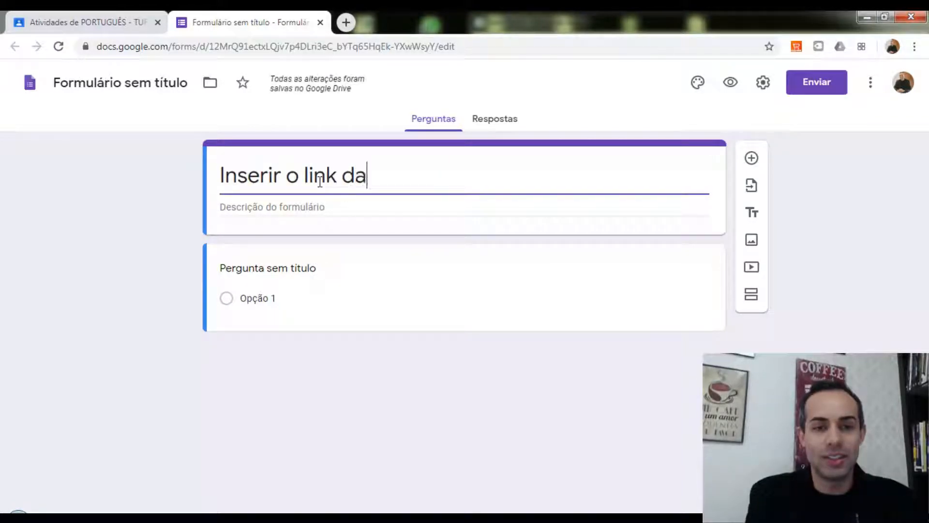
text( aprensetação)
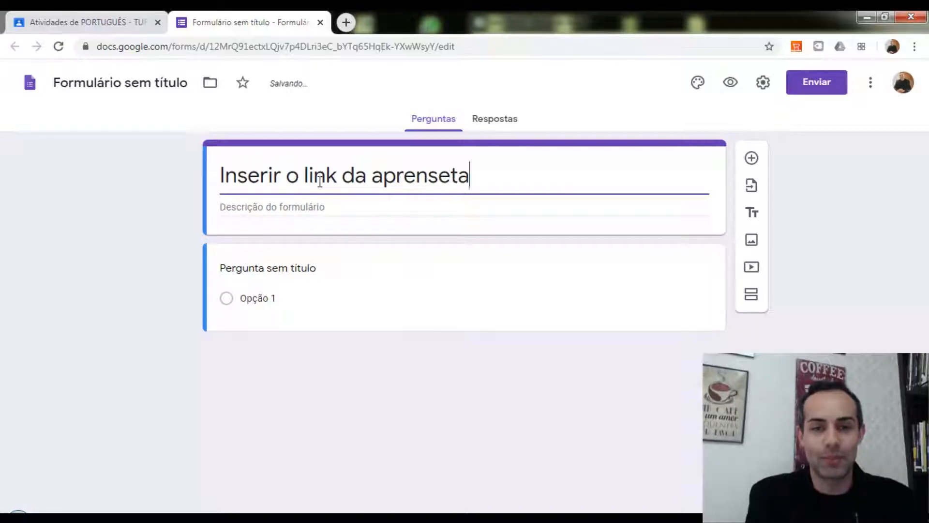
key(BackSpace)
key(BackSpace)
key(BackSpace)
key(BackSpace)
key(BackSpace)
key(BackSpace)
key(BackSpace)
key(BackSpace)
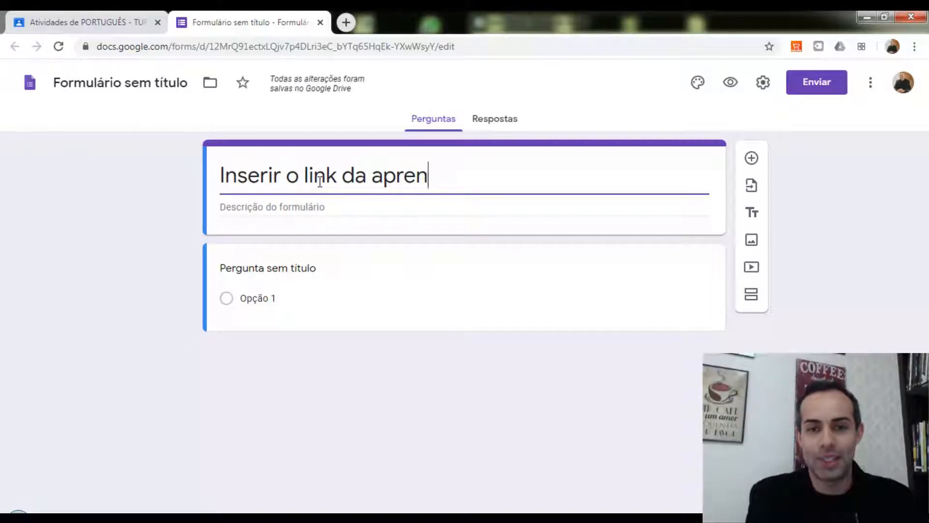
text(sentação)
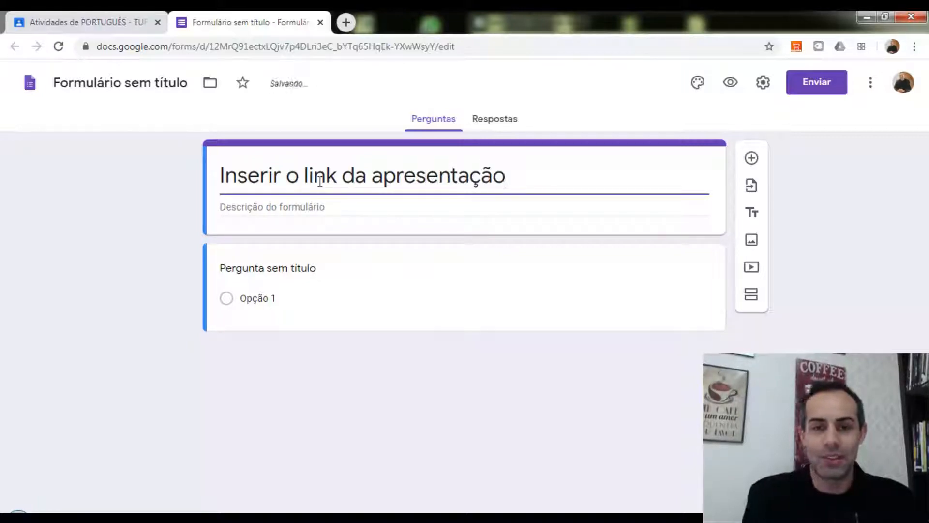
- Change the form's untitled question from multiple choice to short answer ("Resposta curta")
click(303, 299)
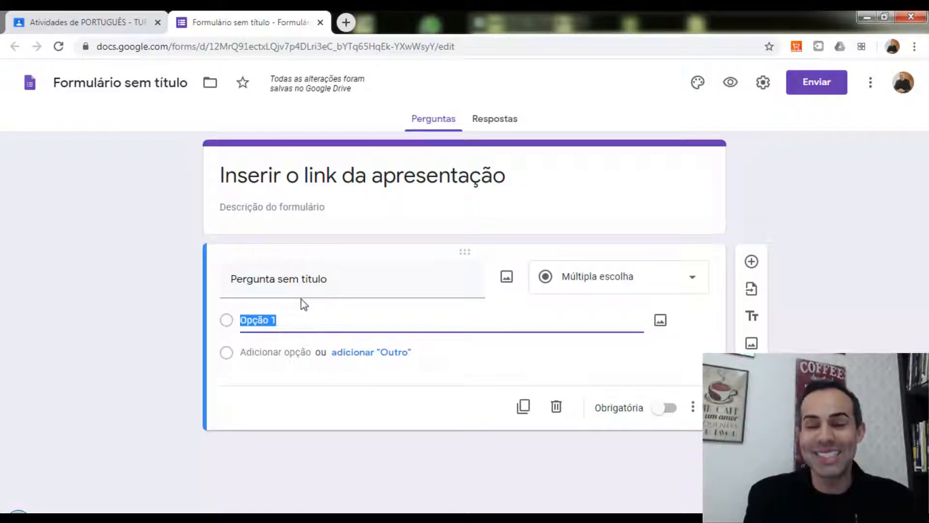
click(607, 285)
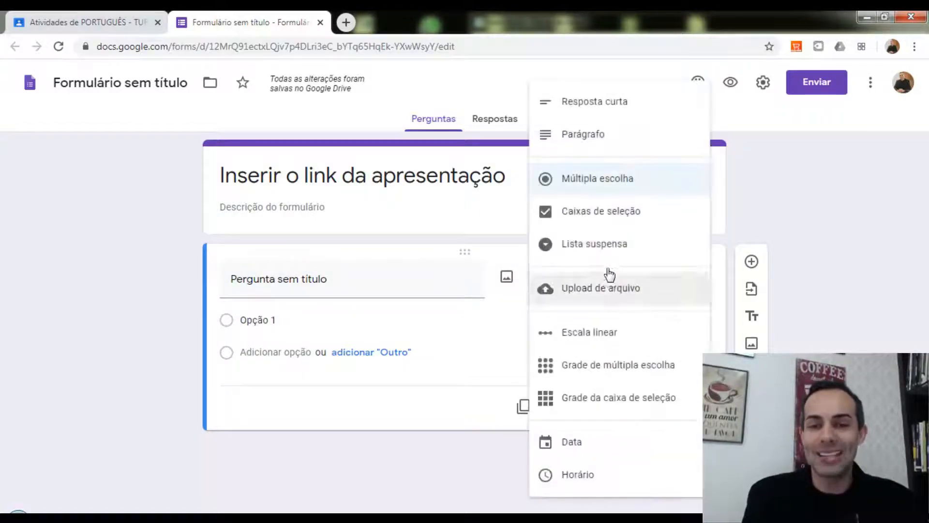
click(606, 114)
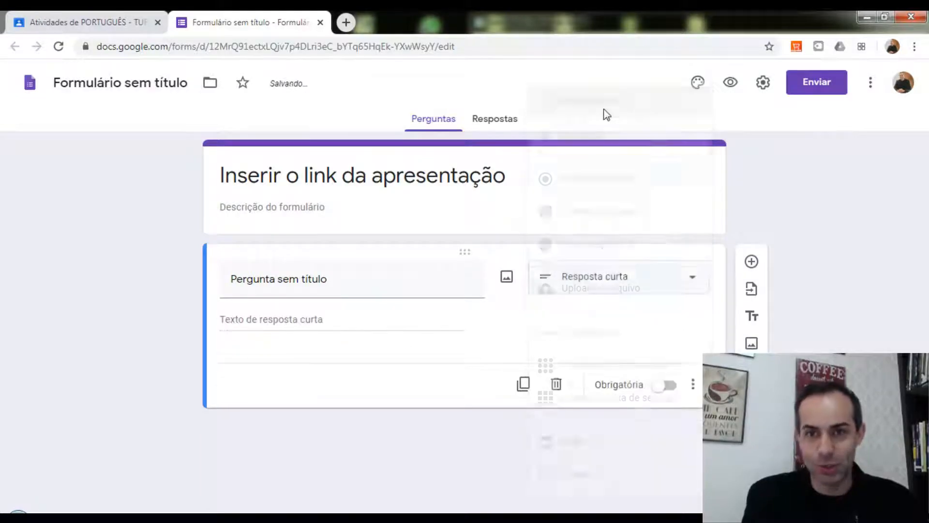
- Word the short-answer question as "Insira o link da sua apresentação" and make it required
click(354, 279)
text(Insr)
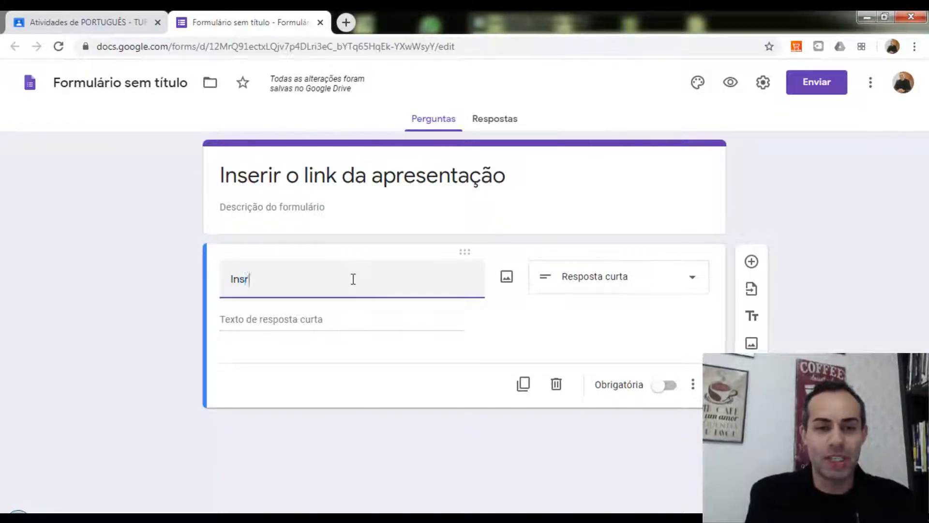
text(sir)
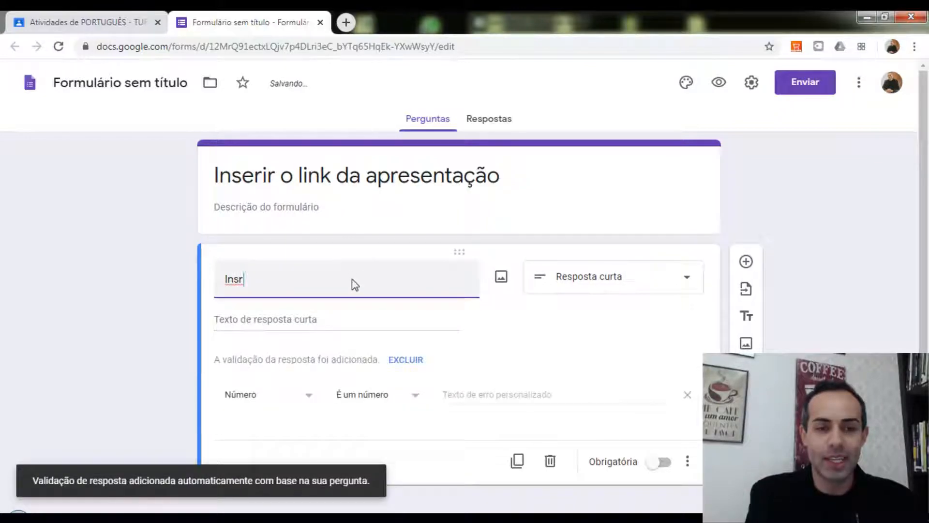
key(BackSpace)
text(ira o)
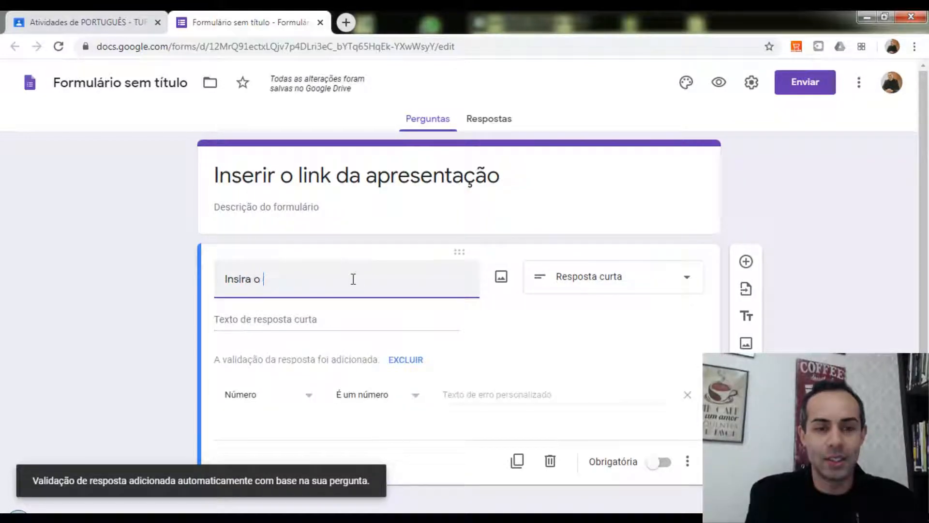
text( link do )
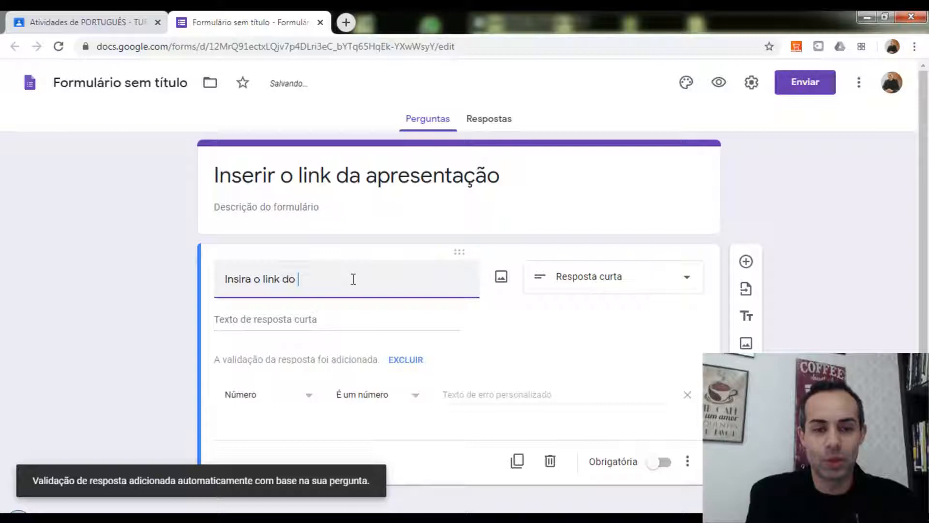
text(u)
text(a)
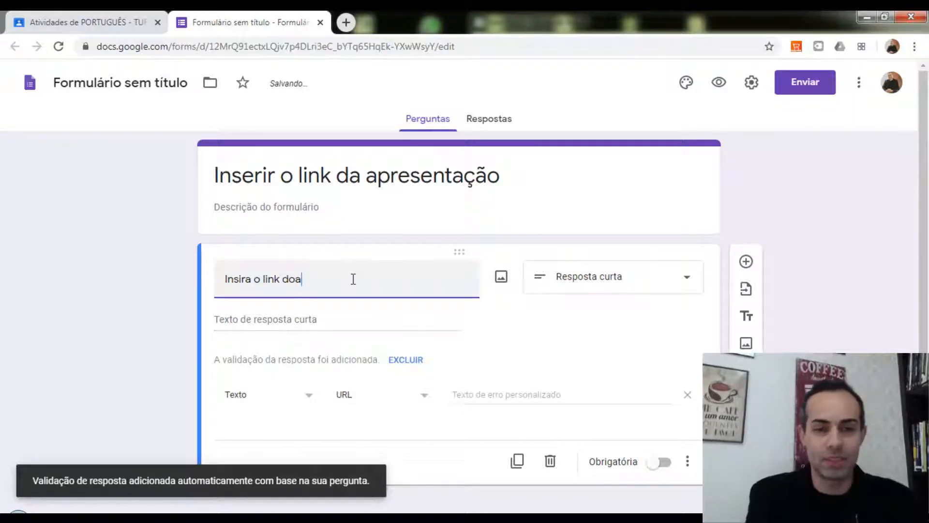
key(BackSpace)
key(BackSpace)
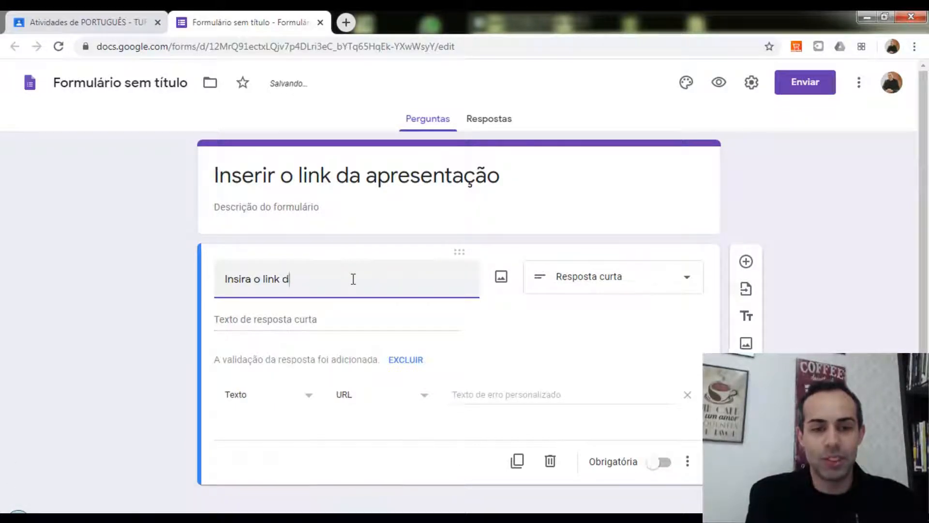
text(a sua aprens)
key(BackSpace)
key(BackSpace)
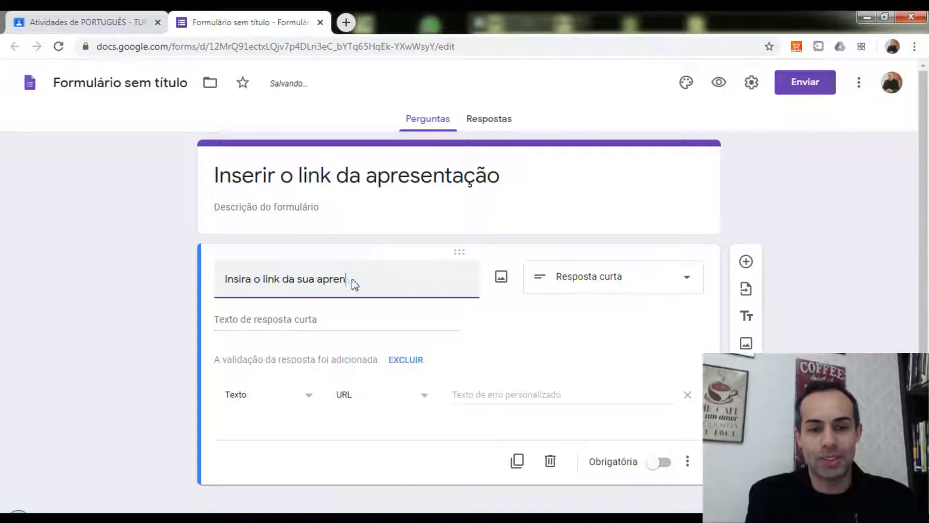
text(sentação)
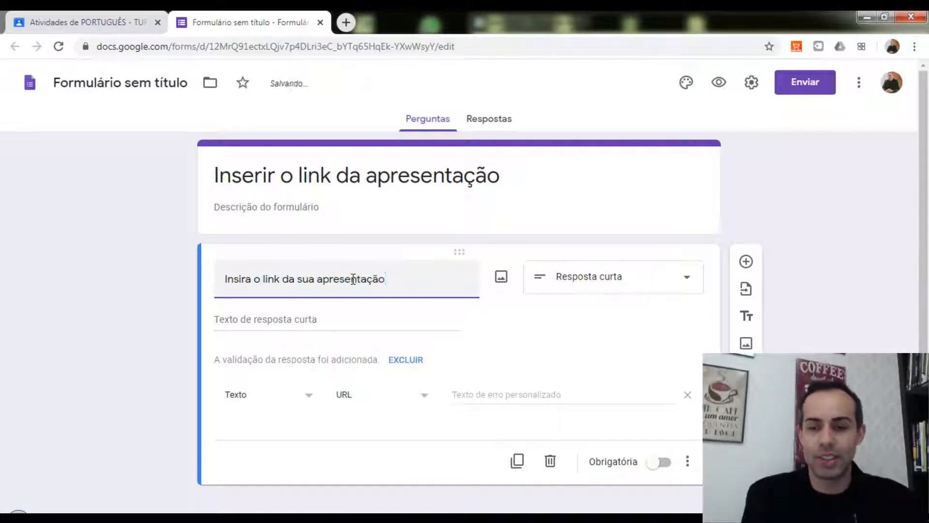
click(655, 465)
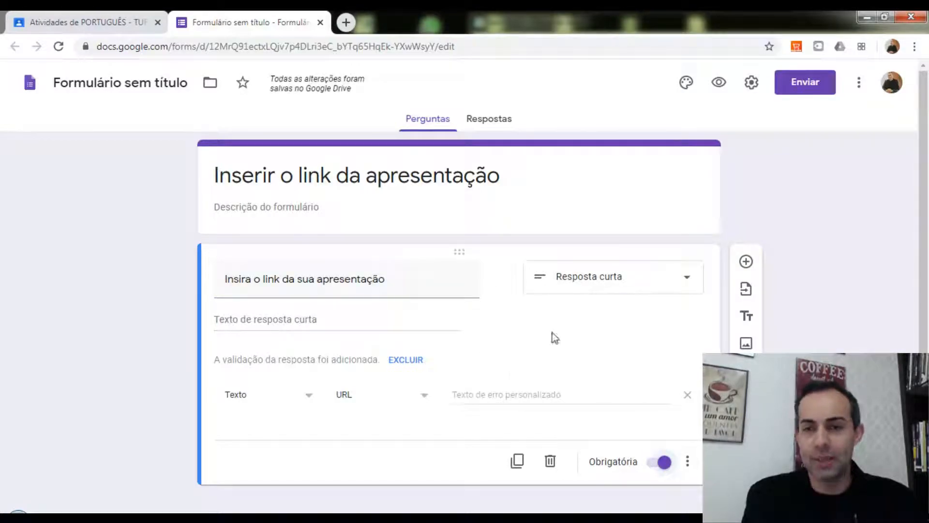
- Preview the form as respondents see it and rename the form file to "Link da apresentação"
click(718, 85)
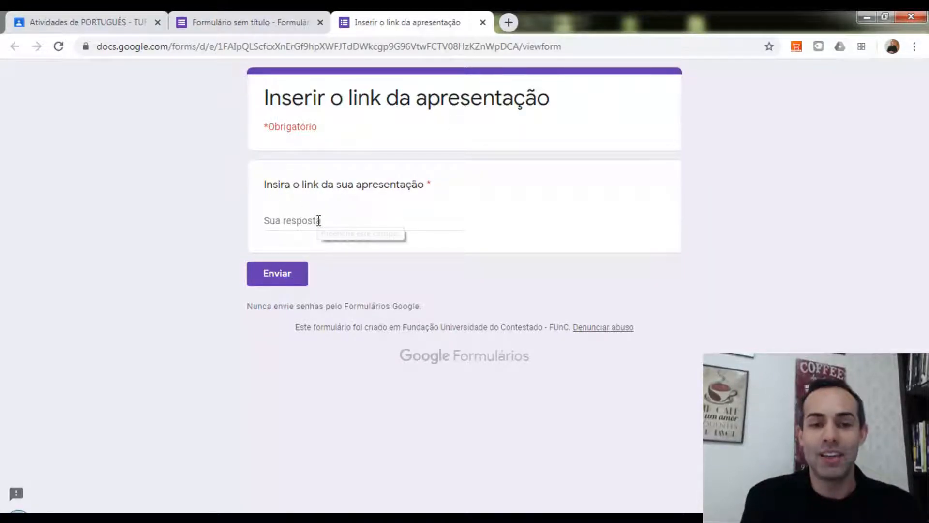
click(482, 22)
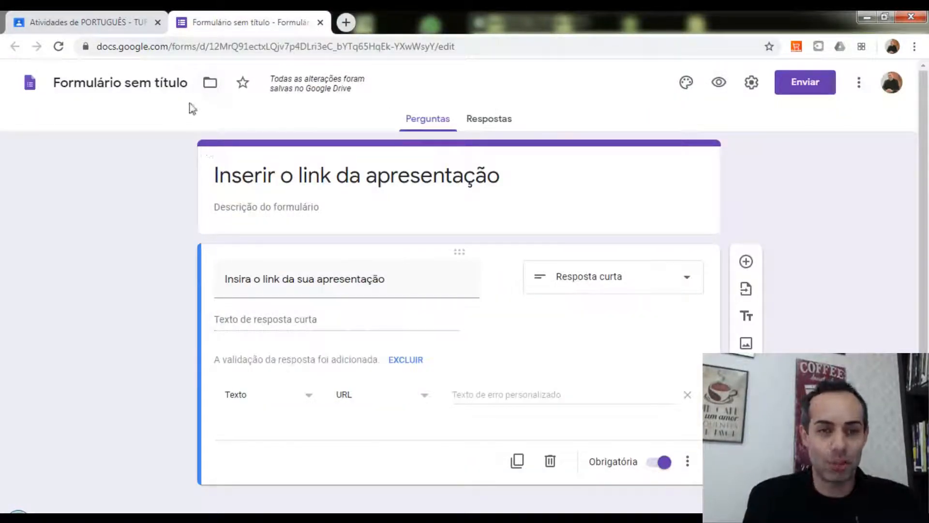
click(188, 84)
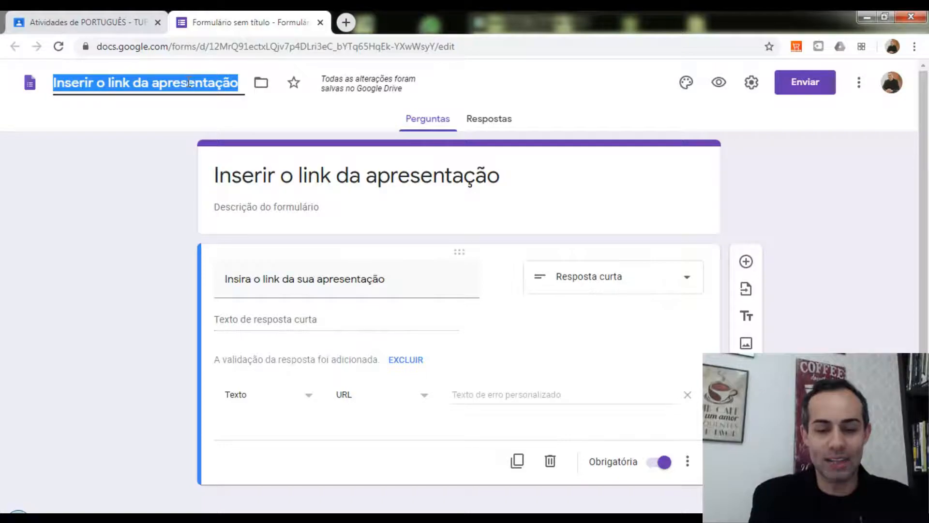
text(Link da apre)
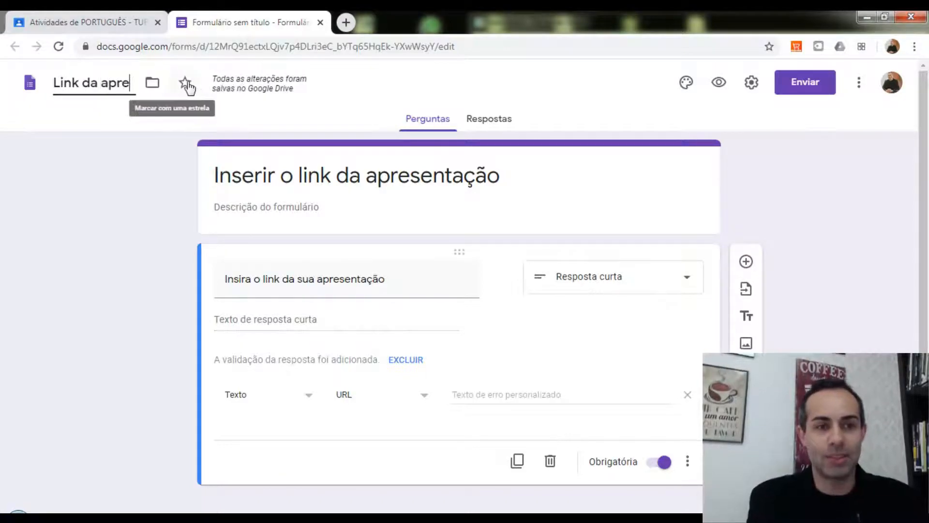
text(sentação)
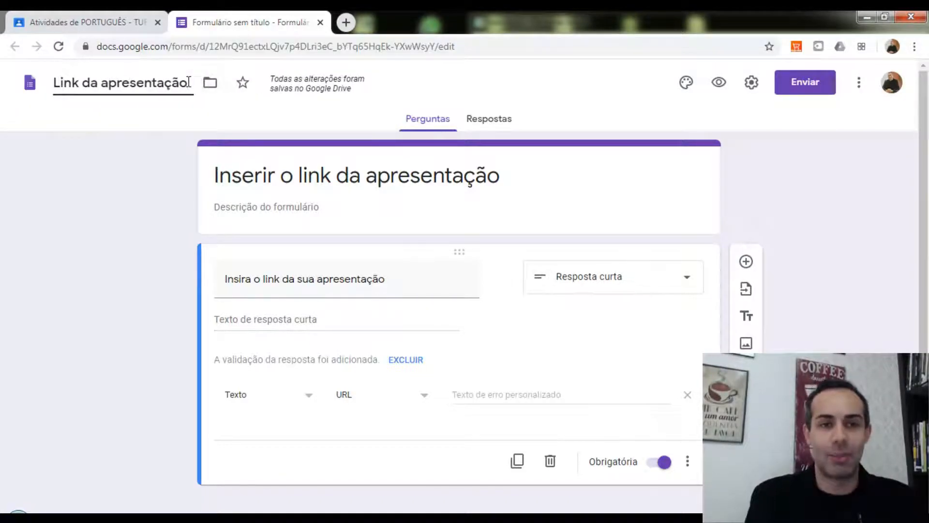
- Check the form's responses view, return to its questions and close the form to get back to the assignment
click(488, 120)
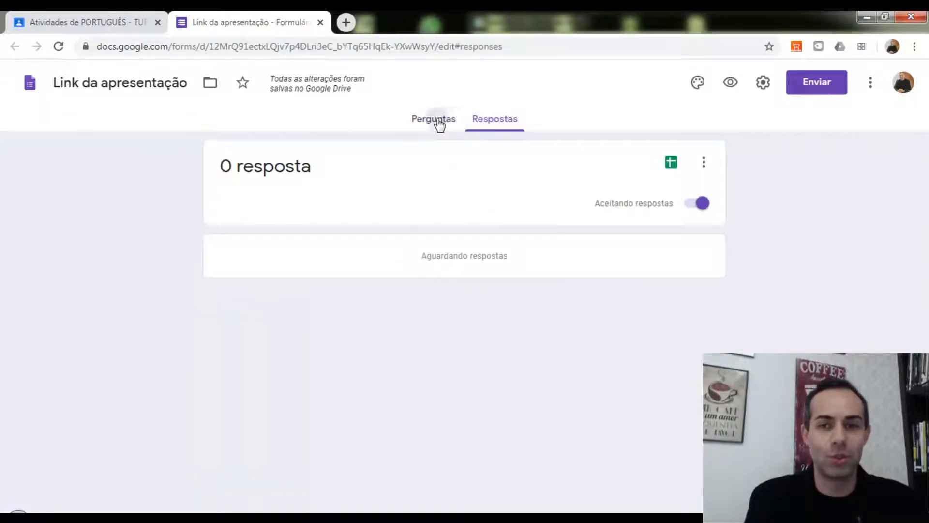
click(433, 121)
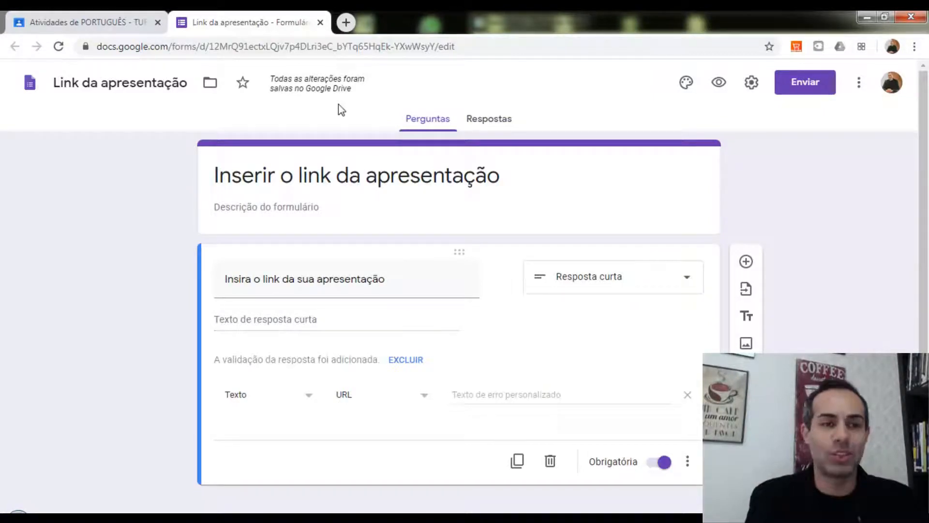
click(320, 23)
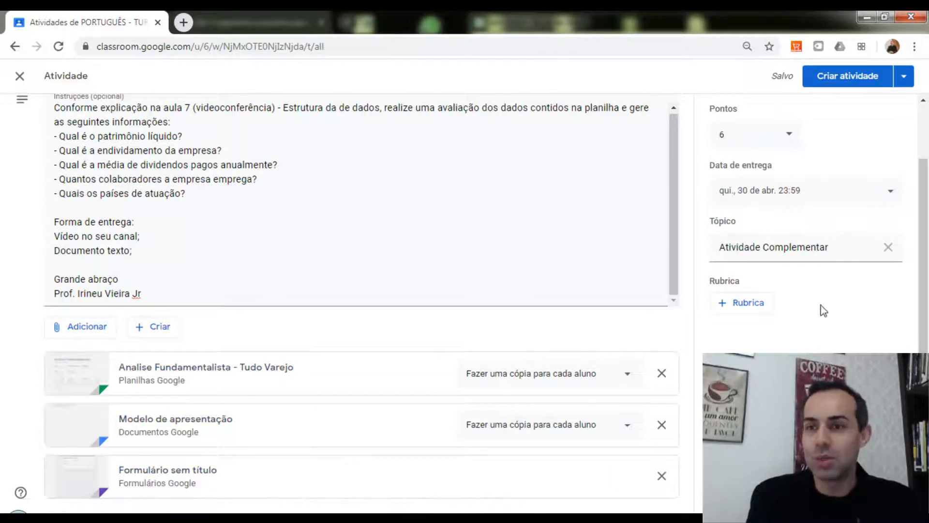
- Publish the assignment "Complemento Prova M1" to the class and dismiss the Windows colour-scheme dialog
scroll(823, 307, up, 2)
click(847, 82)
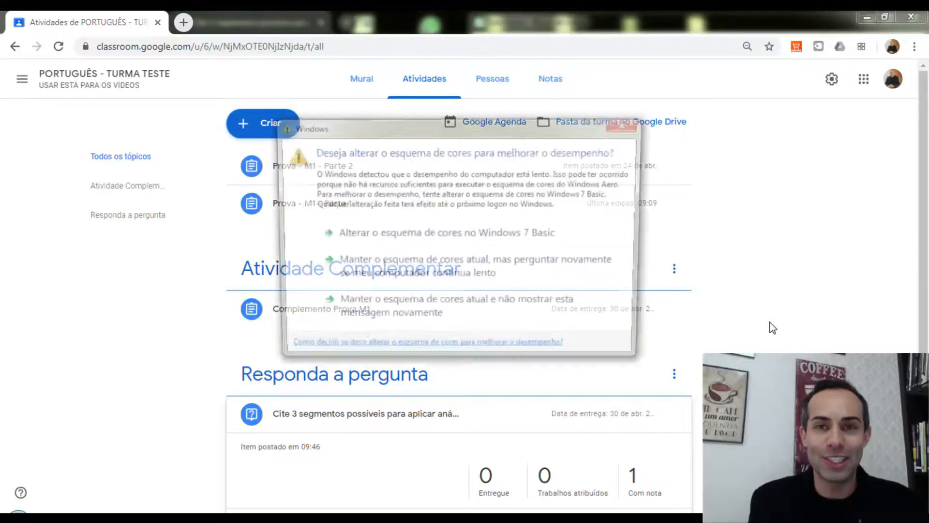
click(629, 125)
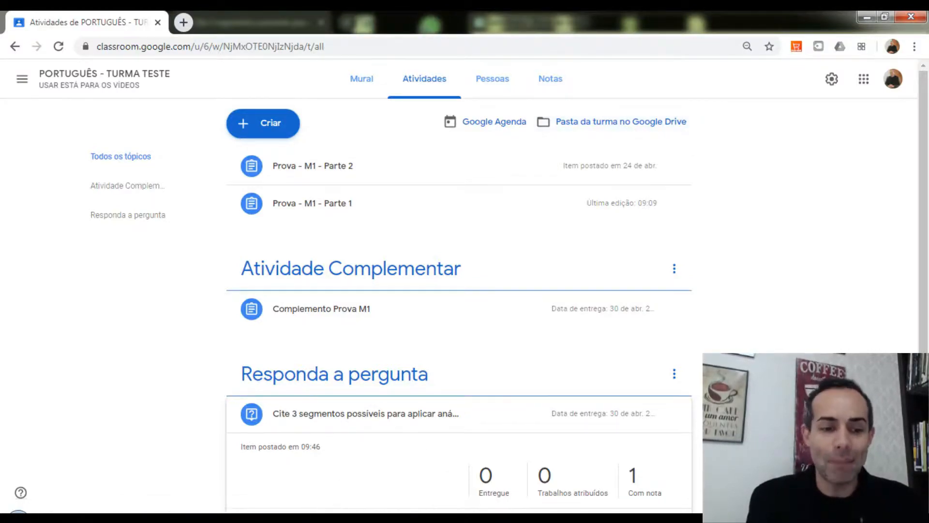
- Switch to the student's browser window and open the assignment "Complemento Prova M1" from the class stream to inspect its attachments
mouse_move(242, 518)
click(292, 481)
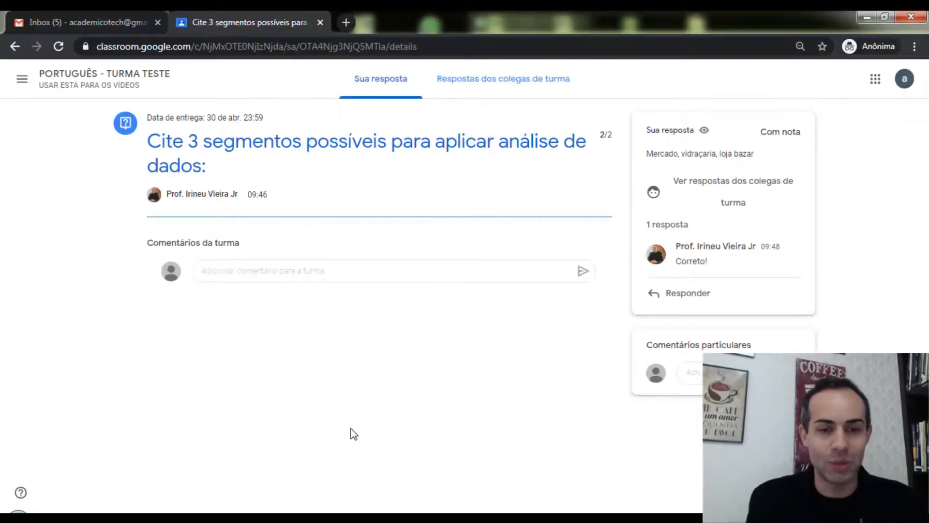
click(147, 85)
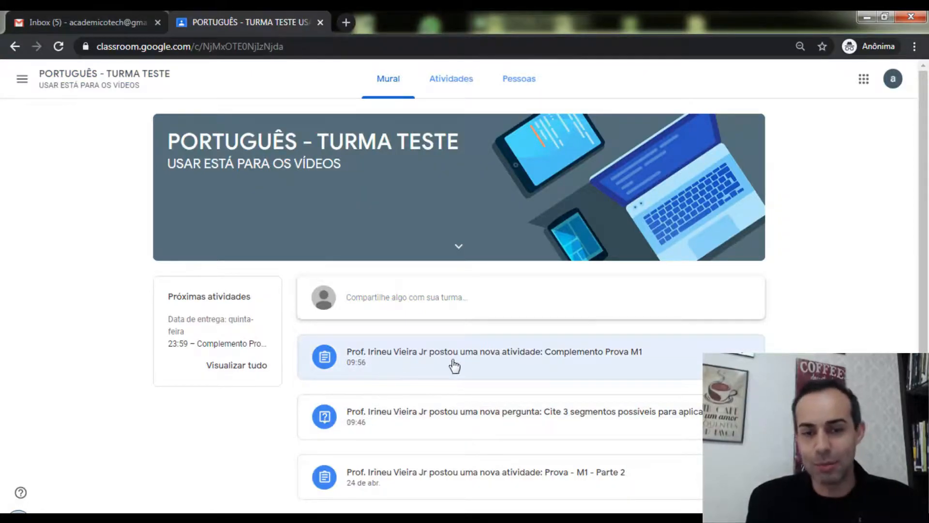
click(486, 361)
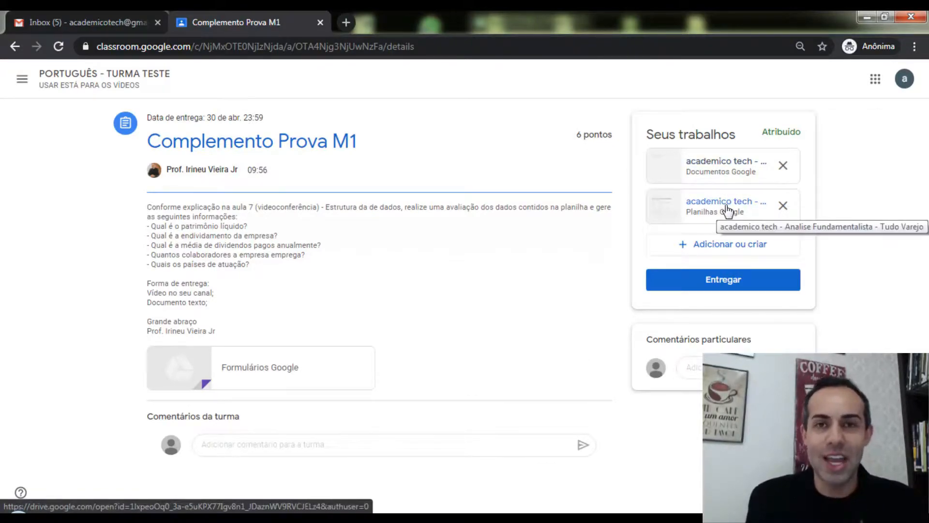
- Return to the teacher's Classroom window and open the class stream
click(866, 19)
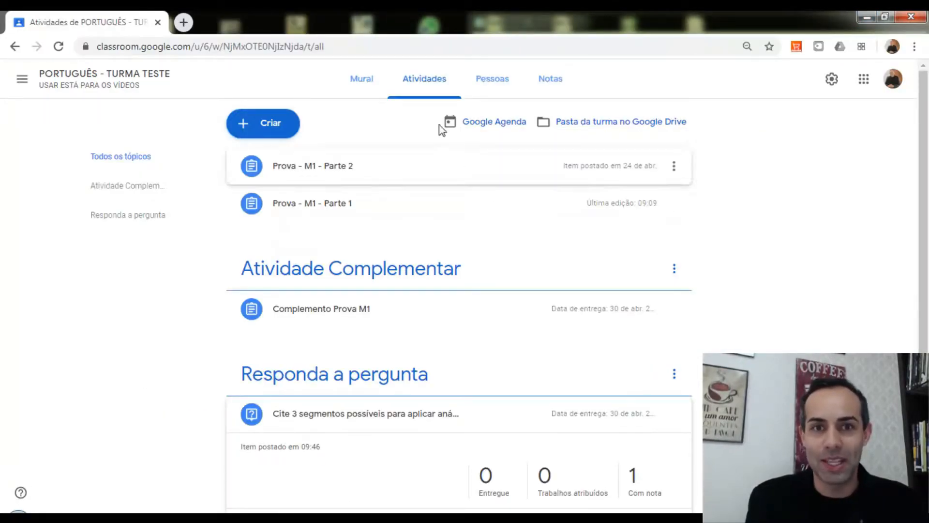
click(369, 79)
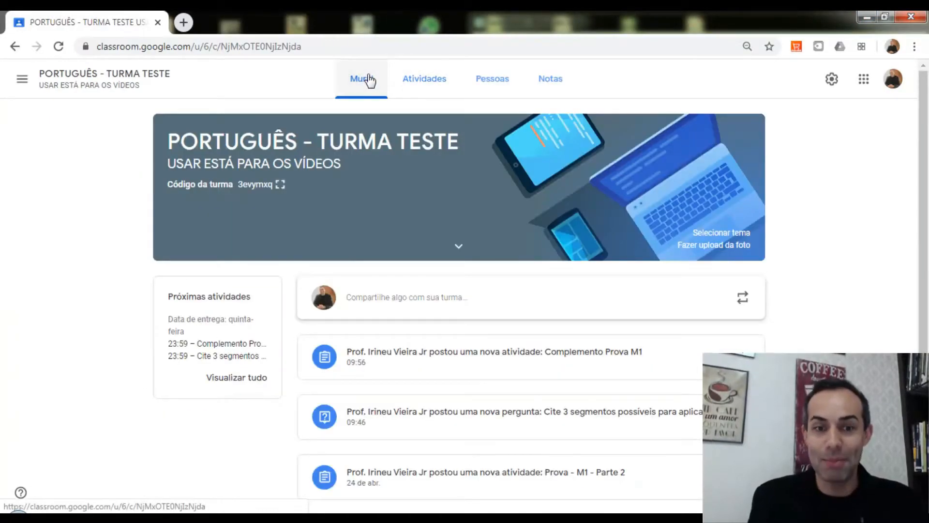